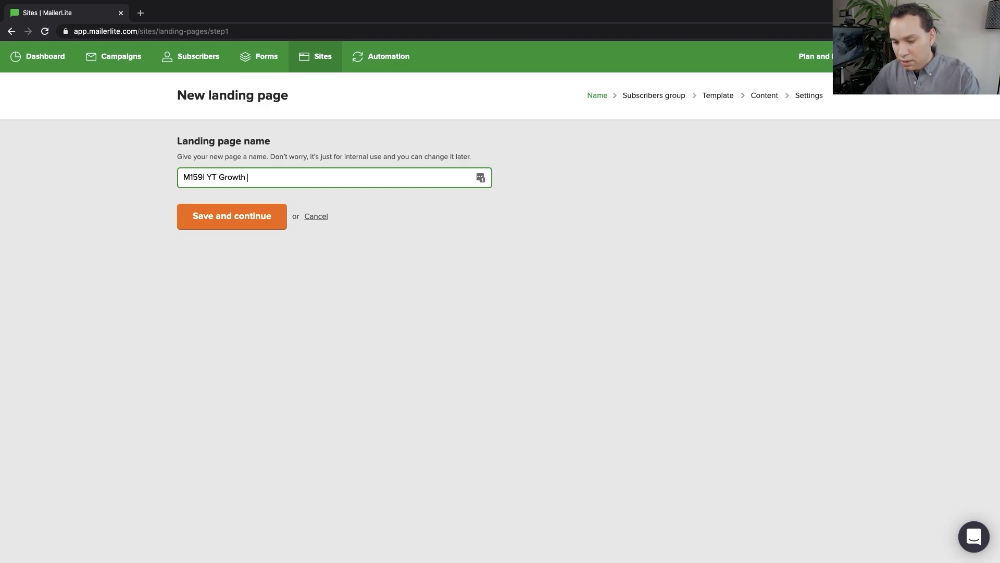
Name the new landing page "M159| YT Growth Blueprint" and save it to continue to the subscriber groups
key("BackSpace")
key("BackSpace")
key("BackSpace")
type("lueprint")
left_click(266, 207)
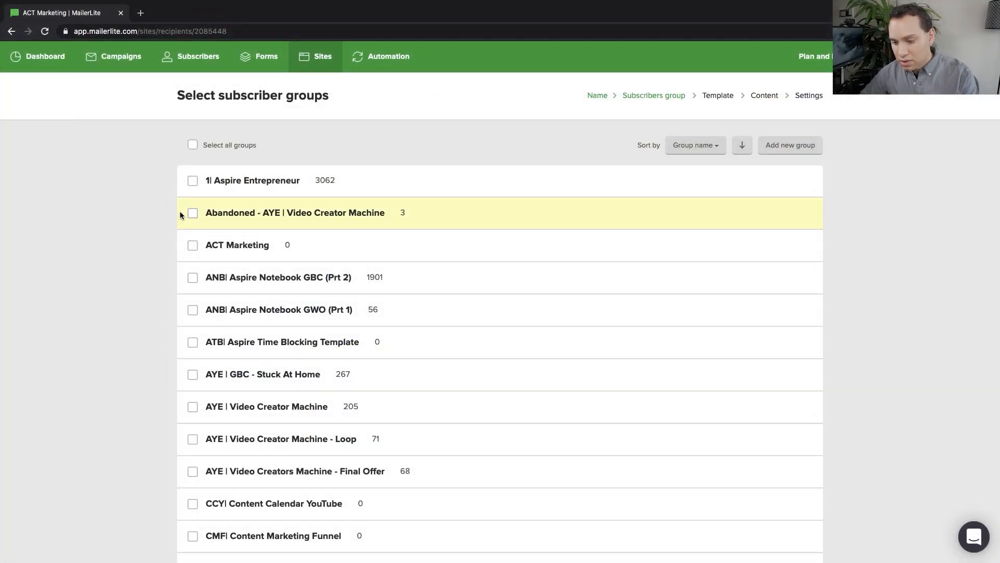
Create a new subscriber group named "M159| YT Growth Blueprint"
left_click(796, 146)
type("M159")
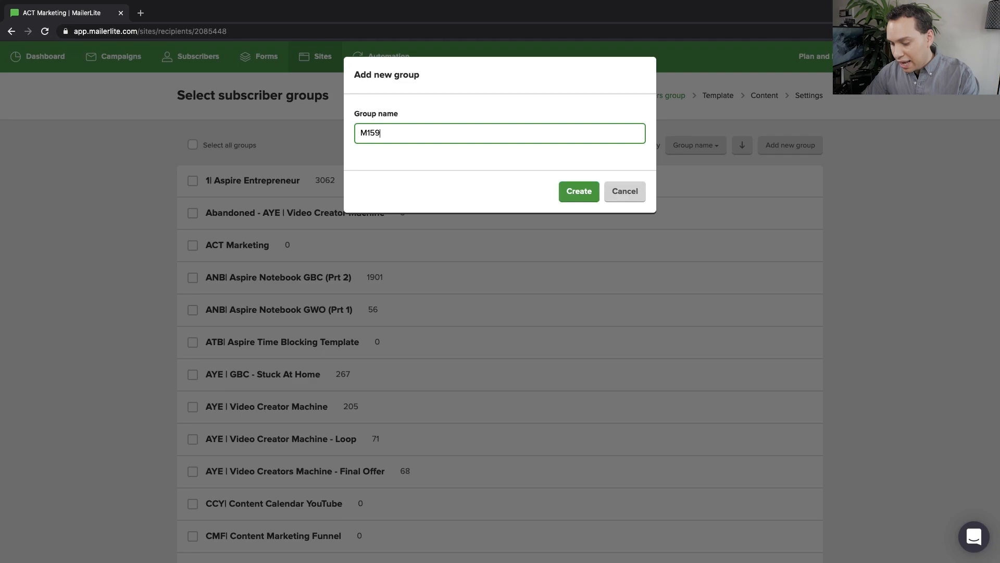
type(" YT Growth Blueprint")
left_click(583, 193)
Assign the "M159| YT Growth Blueprint" subscriber group to the landing page and continue to the templates
scroll(159, 224, "down", 8)
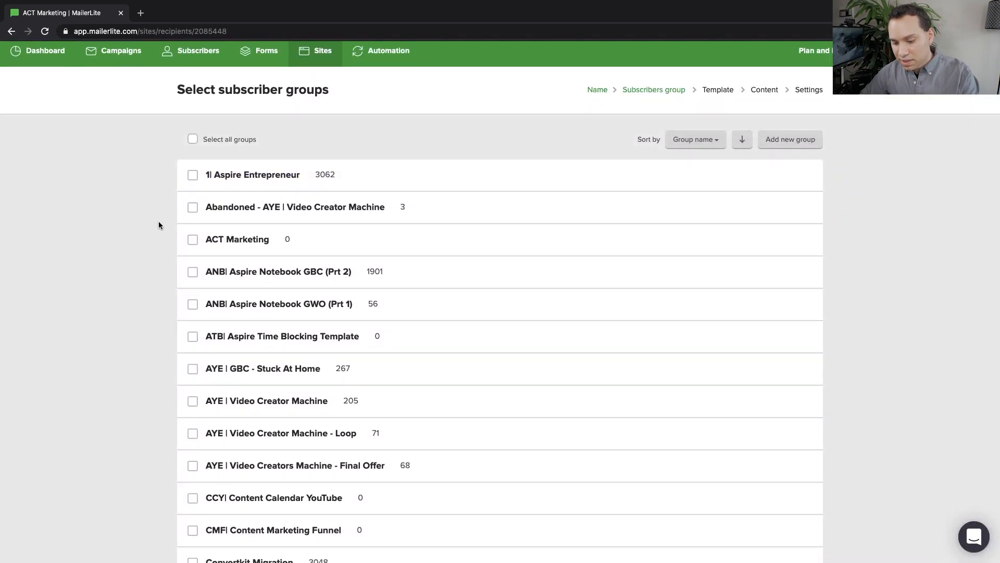
scroll(158, 222, "down", 2)
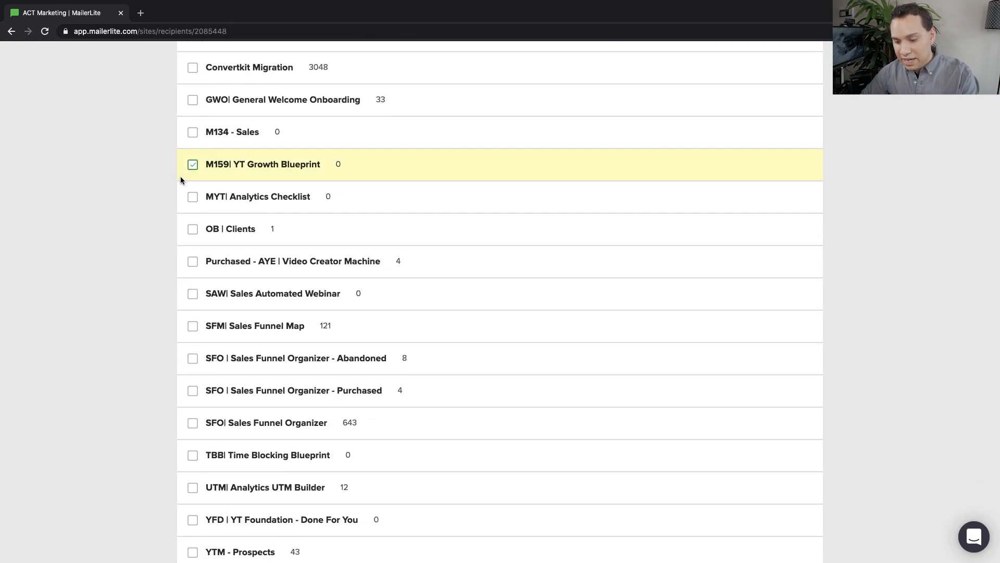
scroll(188, 292, "down", 2)
left_click(232, 492)
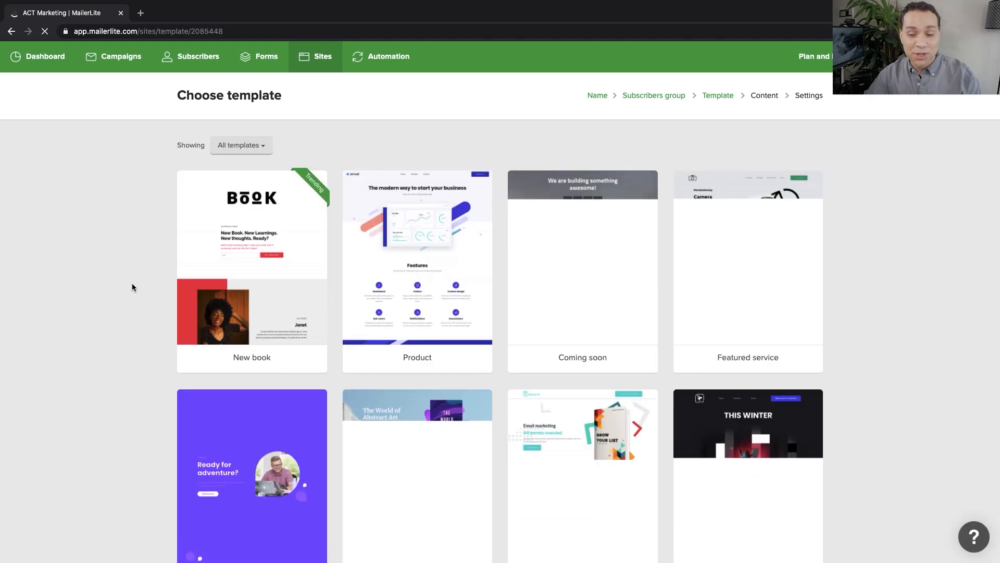
Choose the New book template and remove all of its content blocks, confirming with REMOVE
mouse_move(250, 272)
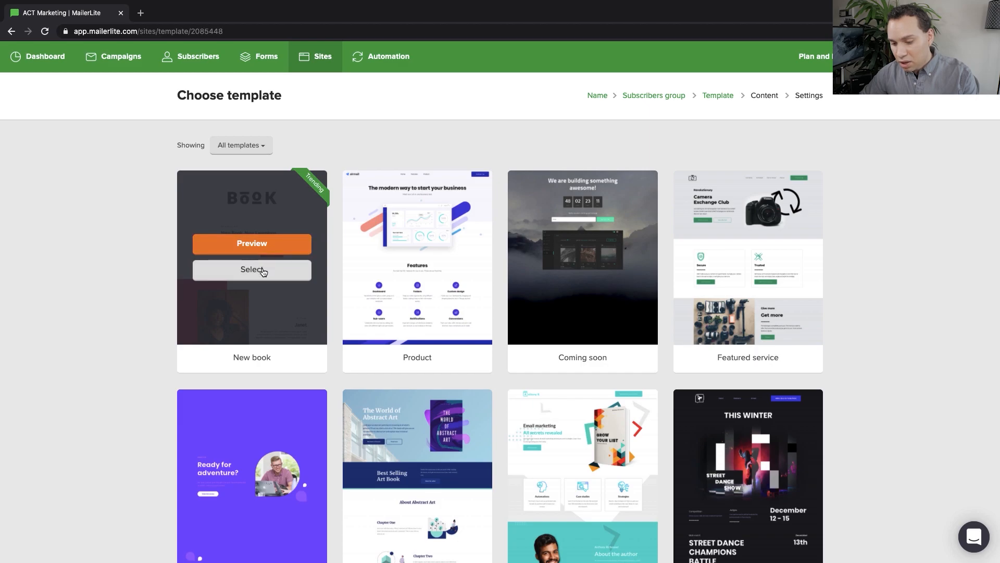
left_click(264, 272)
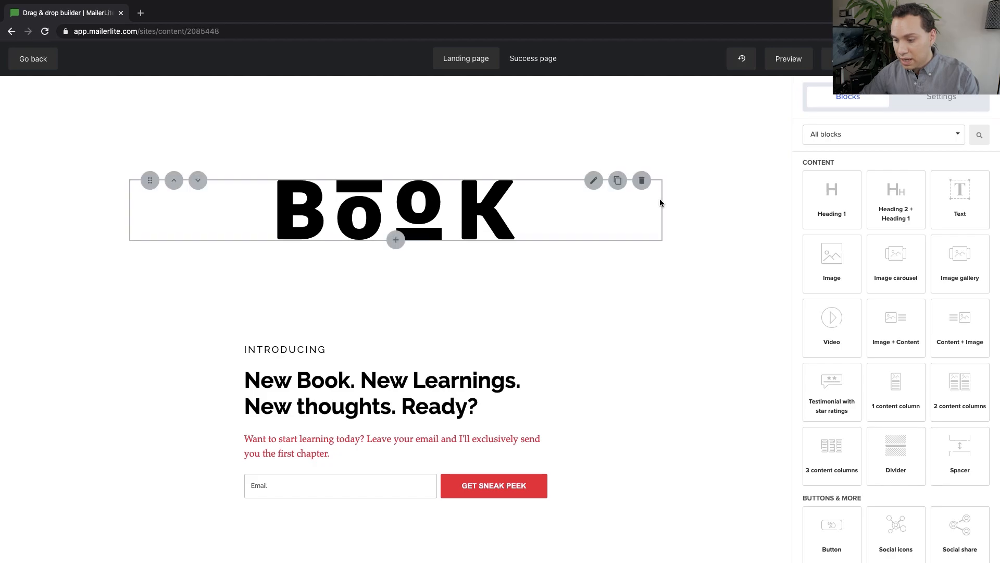
left_click(828, 59)
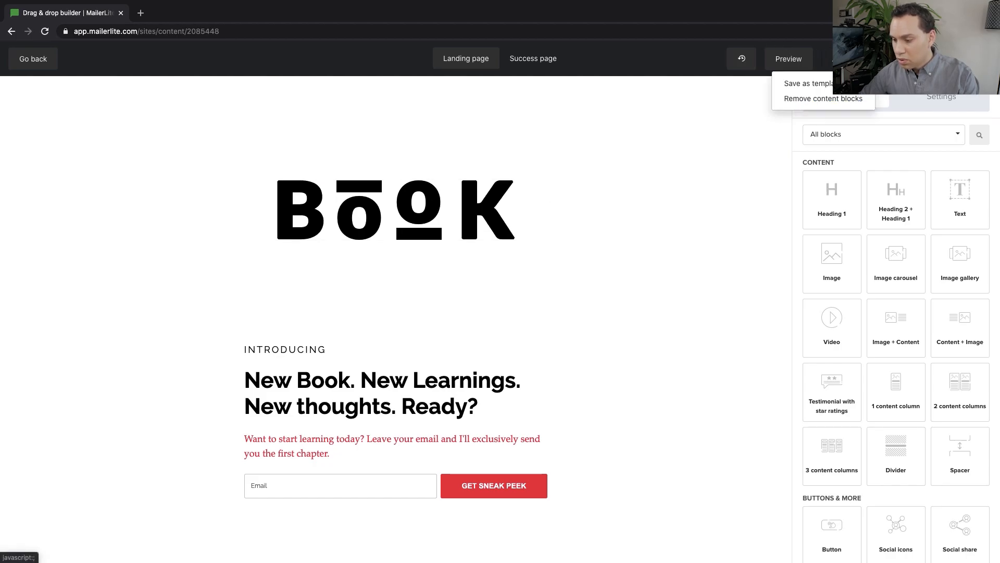
left_click(805, 99)
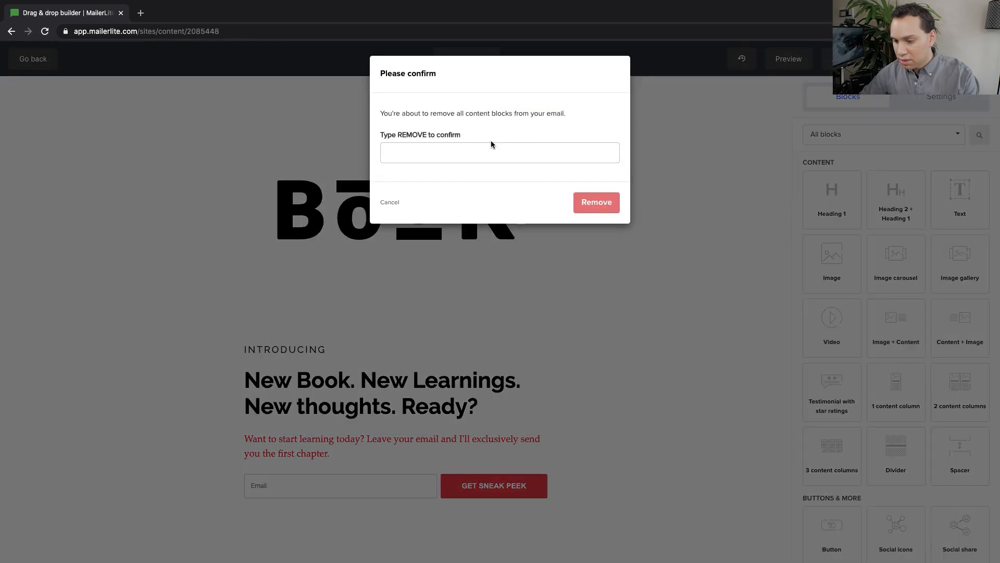
left_click(492, 148, "shift")
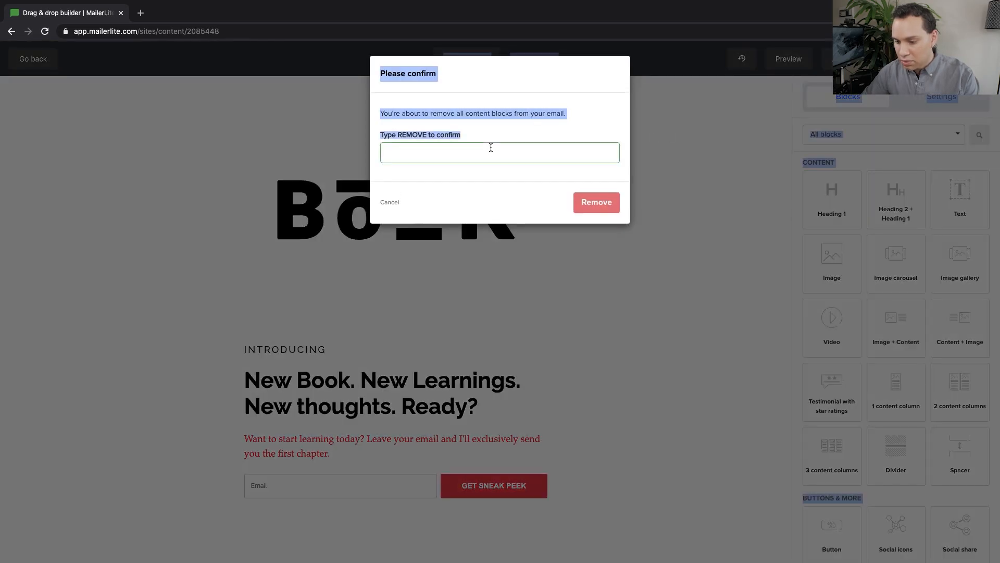
left_click(491, 147)
type("REMOVE")
left_click(599, 203)
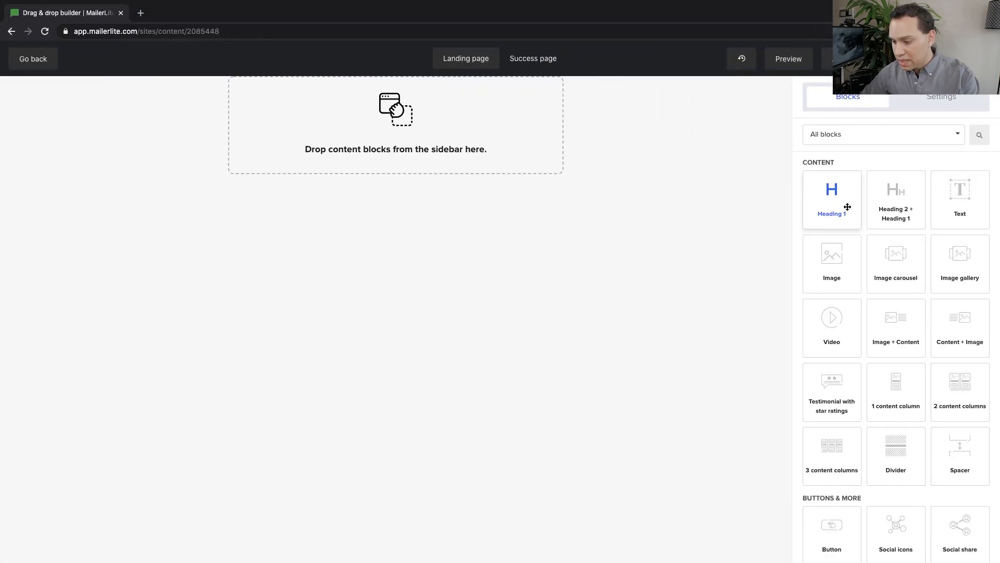
Add a Heading 1 block and a Signup form block to the empty page, with a Text block between them
left_click_drag(842, 207, 398, 135)
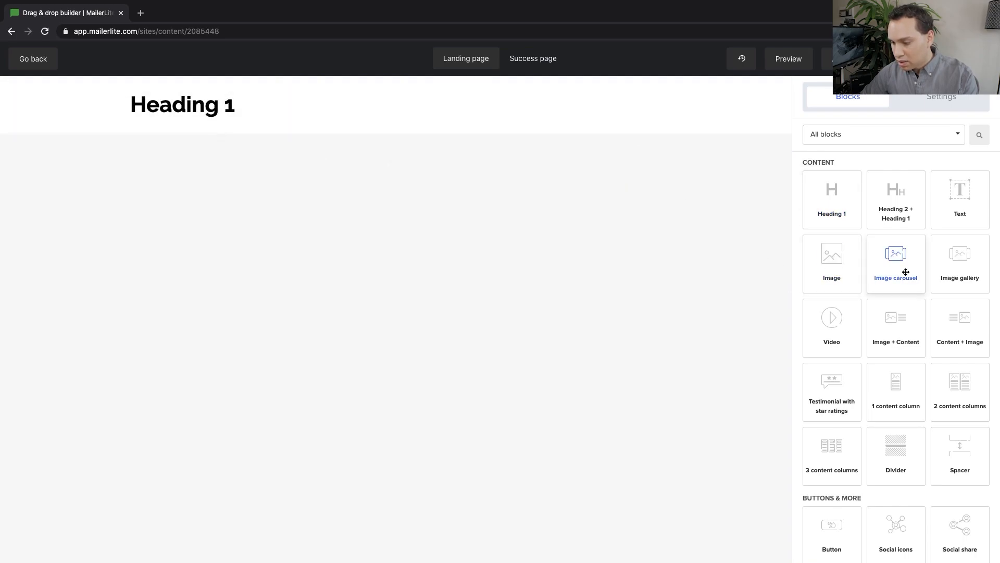
scroll(925, 335, "down", 6)
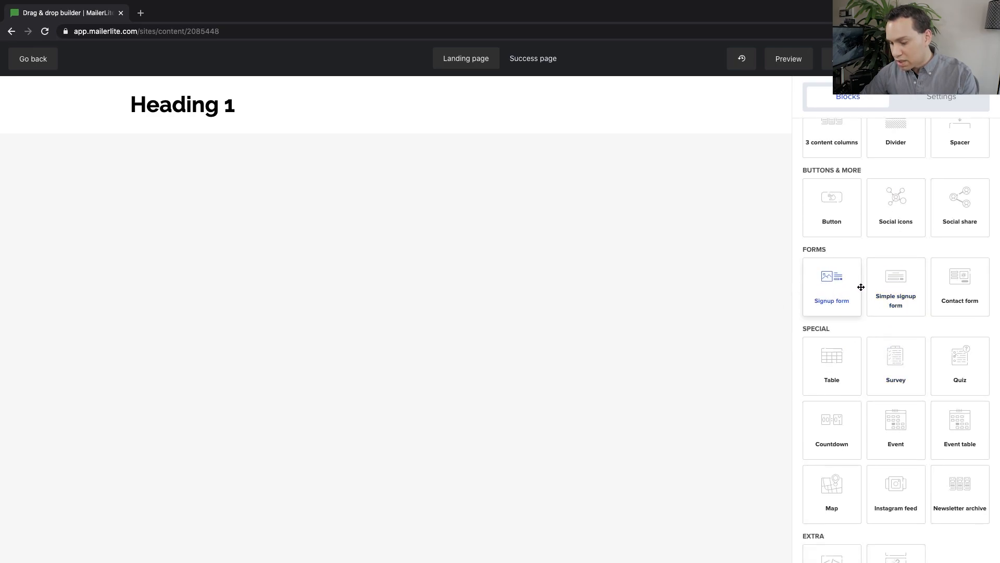
left_click_drag(834, 286, 364, 161)
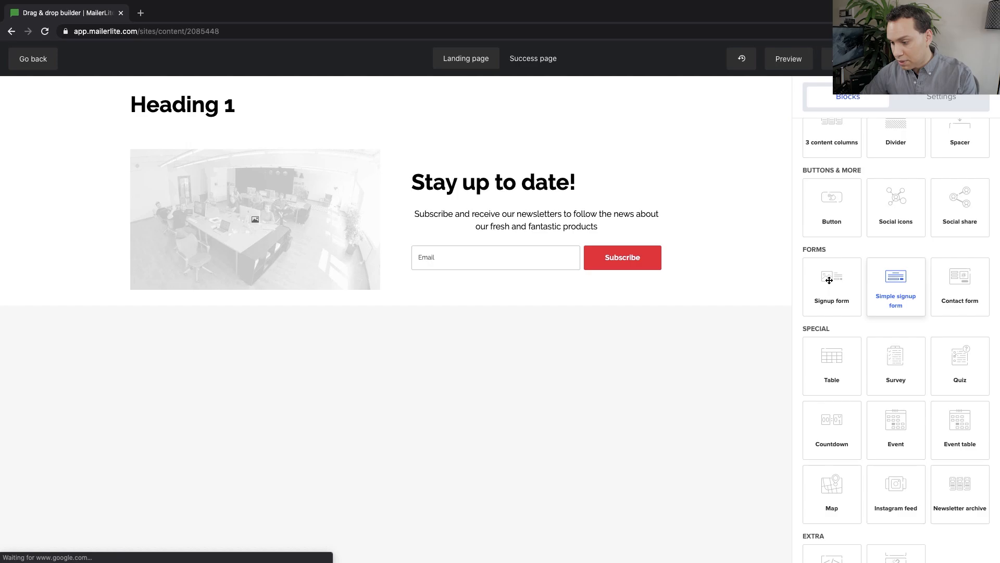
scroll(828, 280, "up", 6)
left_click_drag(973, 203, 350, 160)
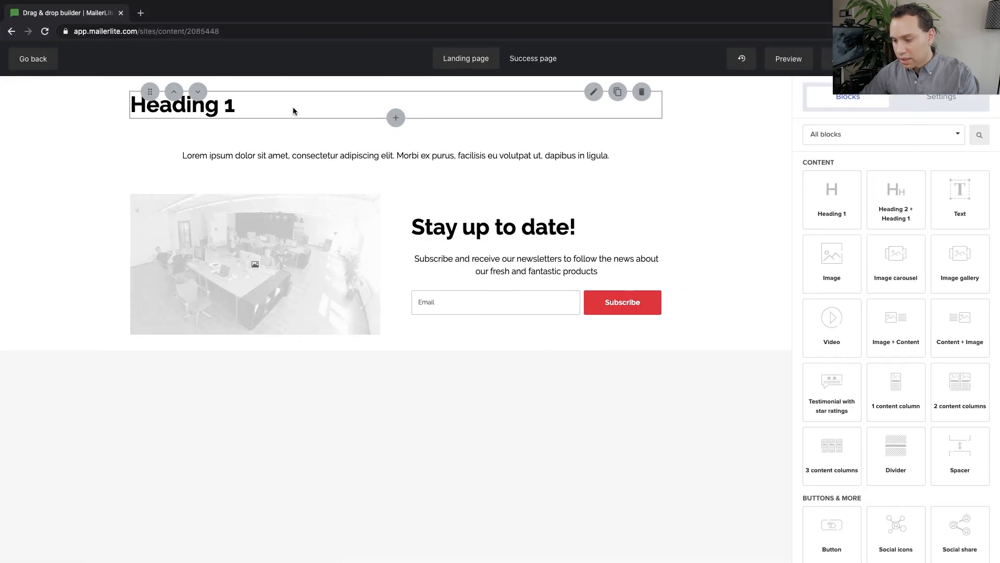
Set the heading block's text to "How To Grow Your YouTube Channel Without Getting Lots Of Views" and save it
left_click(293, 111)
key("ctrl+a")
left_click(827, 177)
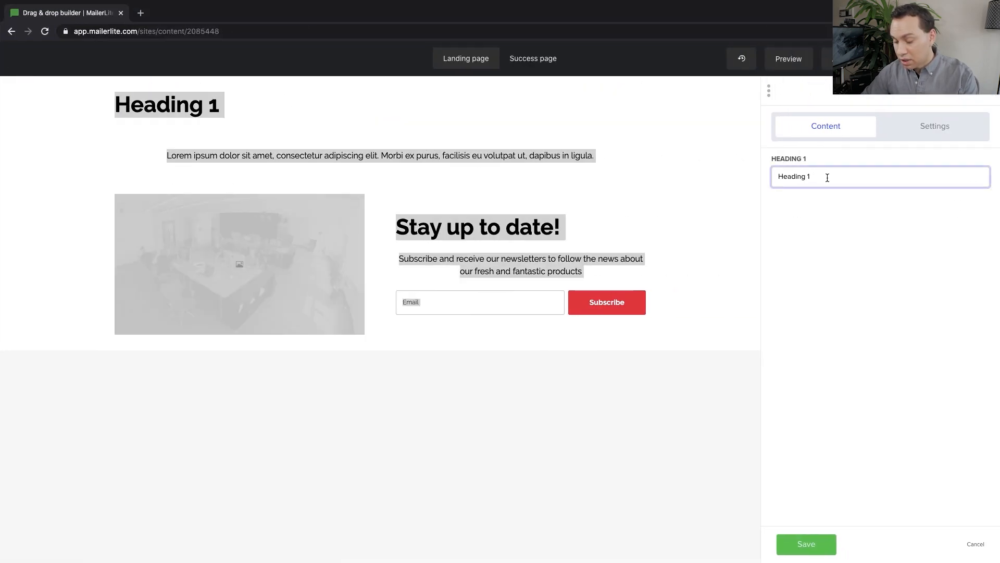
key("ctrl+a")
type("How To Grow Your YouTube Channel Without Getting Lots Of Views")
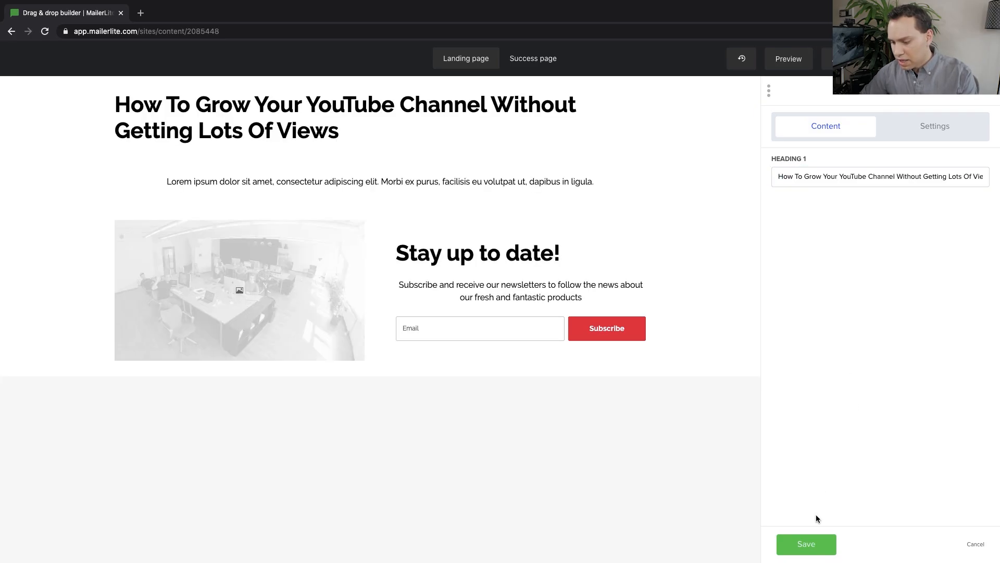
left_click(806, 543)
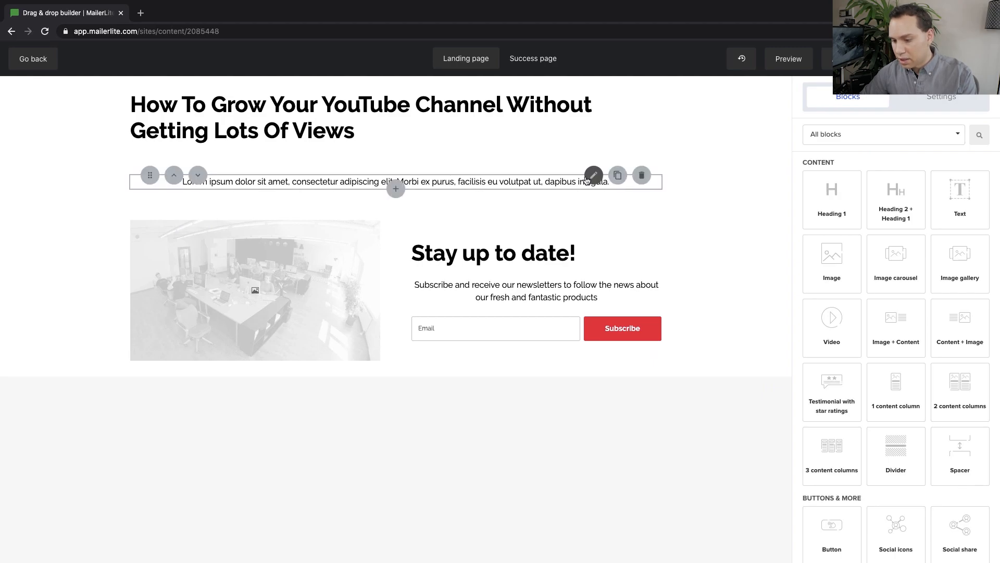
Replace the placeholder paragraph with "Get Instant access to the YouTube Growth Blueprint so you can make 2020 your breakout year..." and save it
left_click(593, 176)
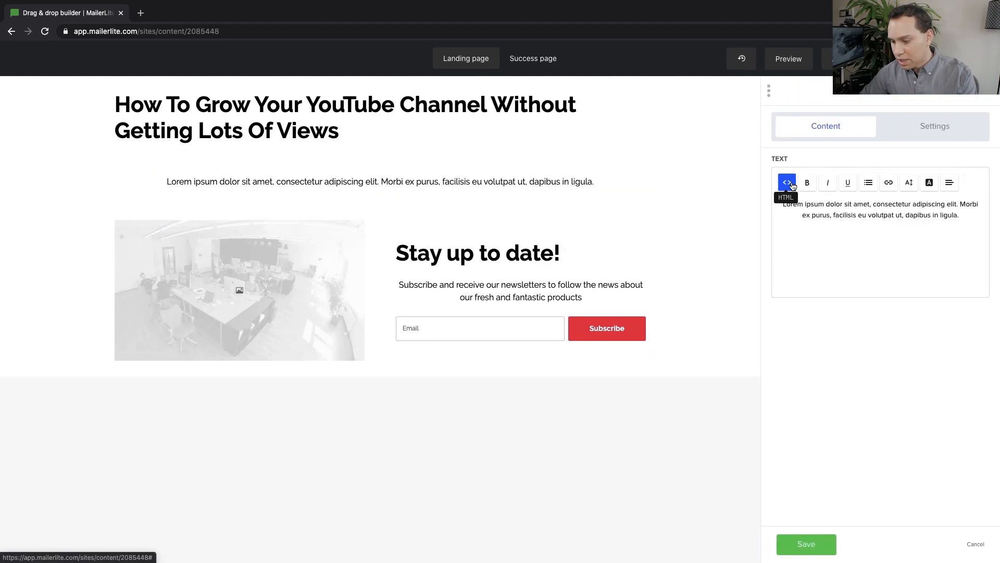
left_click(788, 188)
left_click(788, 189)
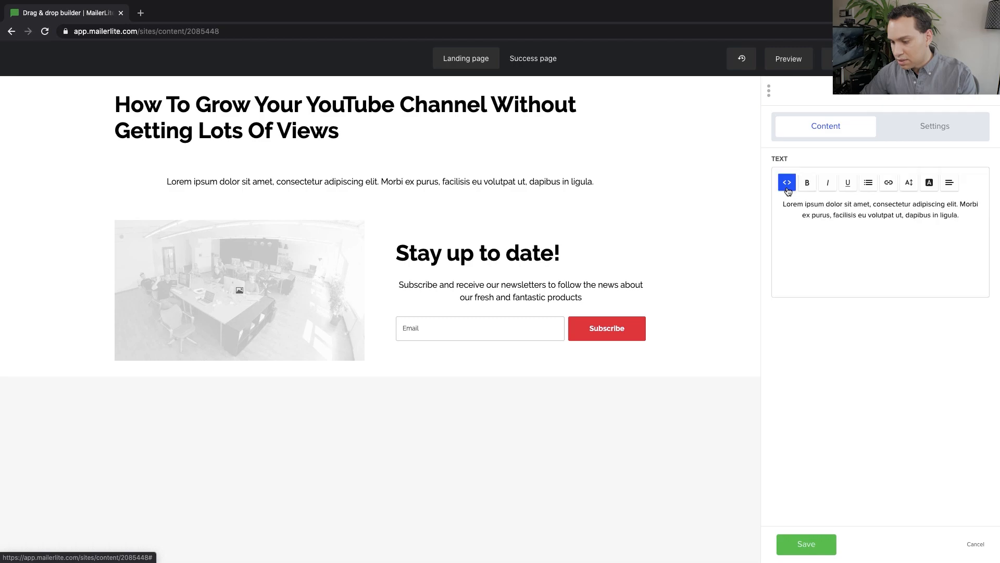
triple_click(816, 206)
key("BackSpace")
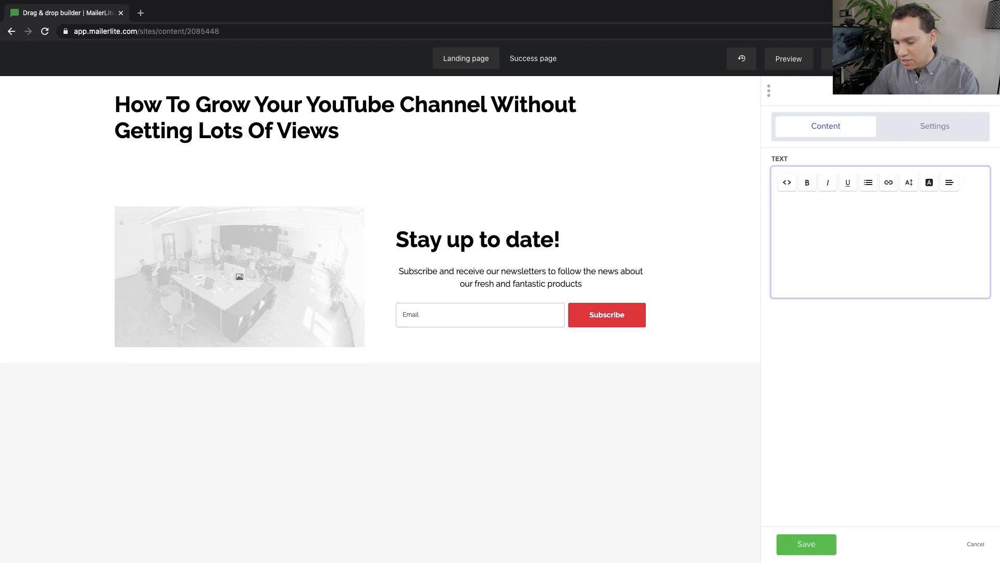
type("Get Instant access to the YouTube Growth Blueprint so you can make 2020 your breakout year...")
left_click(806, 544)
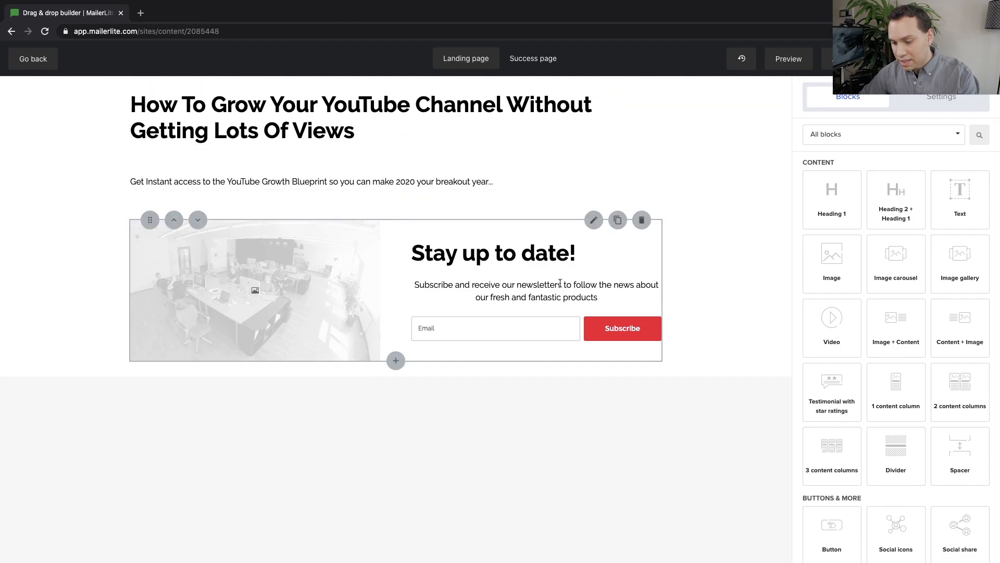
Clear the signup form's heading and description, and set its button text to "Access Now"
left_click(516, 277)
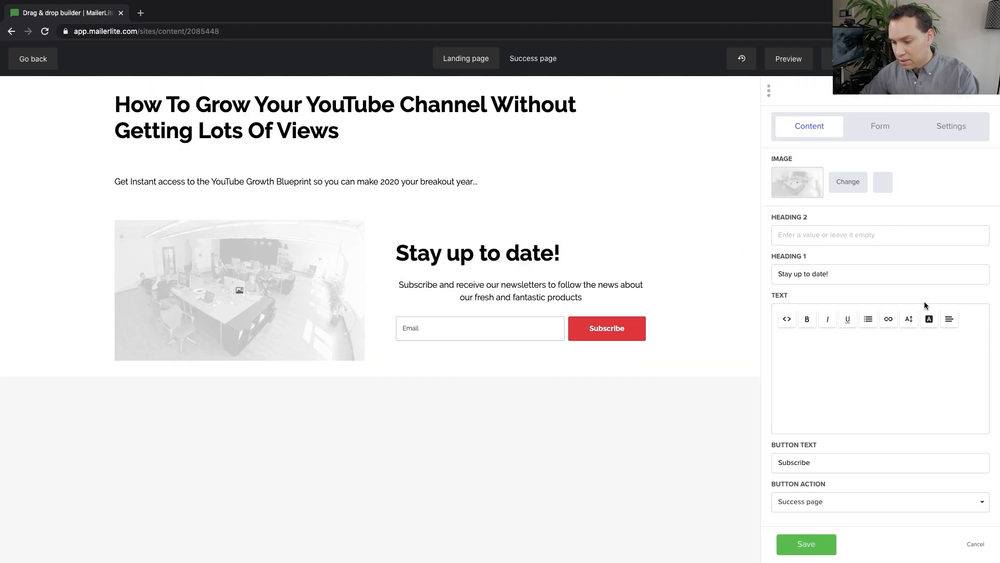
triple_click(833, 274)
key("BackSpace")
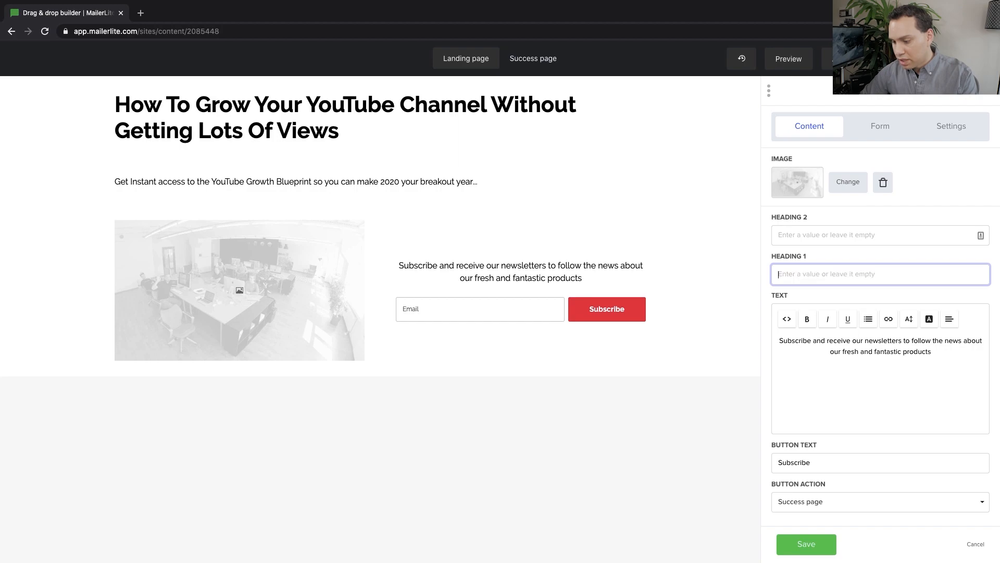
triple_click(851, 347)
key("BackSpace")
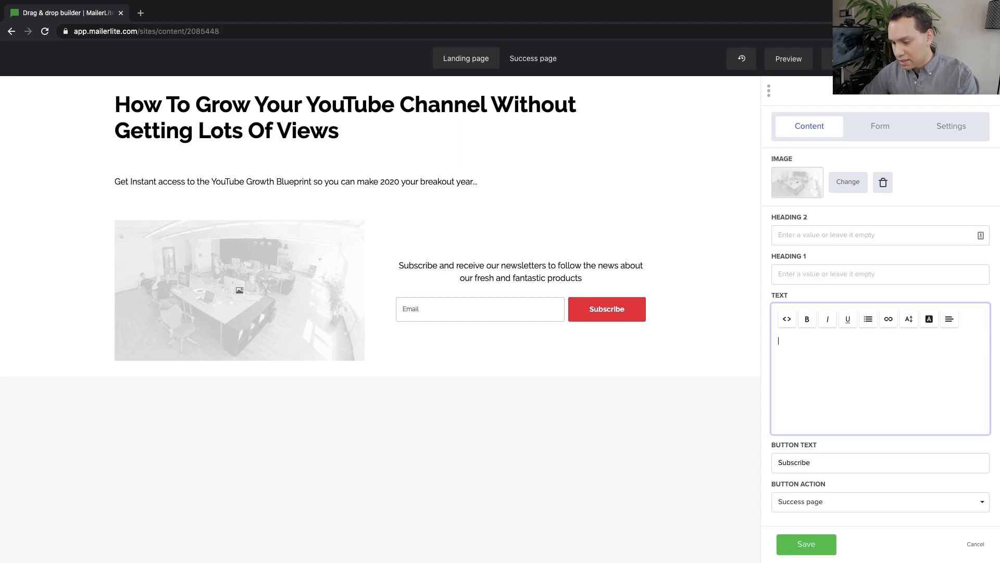
left_click(846, 462)
double_click(846, 462)
type("Access Now")
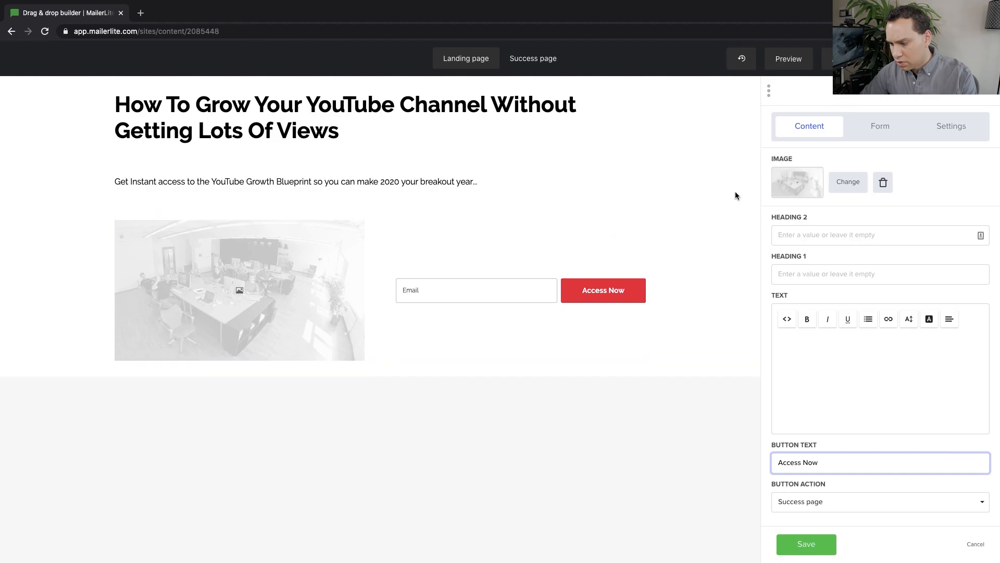
Replace the signup form's placeholder image with marketing-act-green1.png from the file manager
left_click(785, 183)
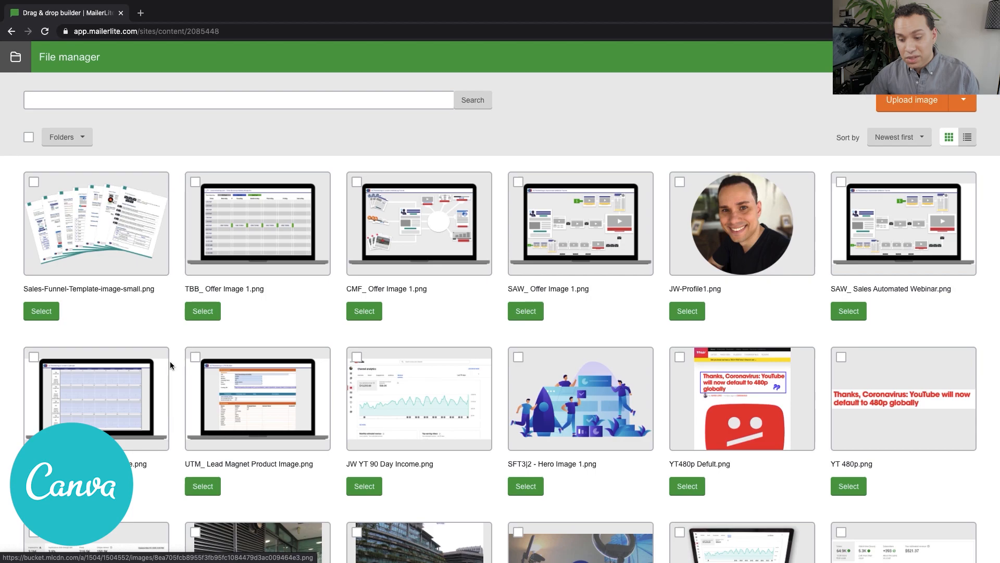
scroll(202, 464, "down", 15)
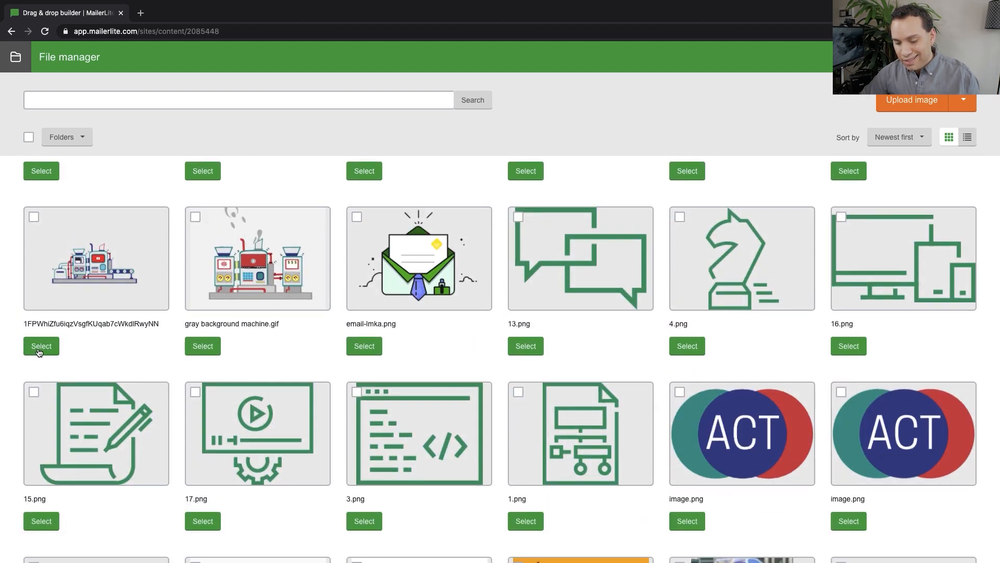
scroll(189, 327, "down", 10)
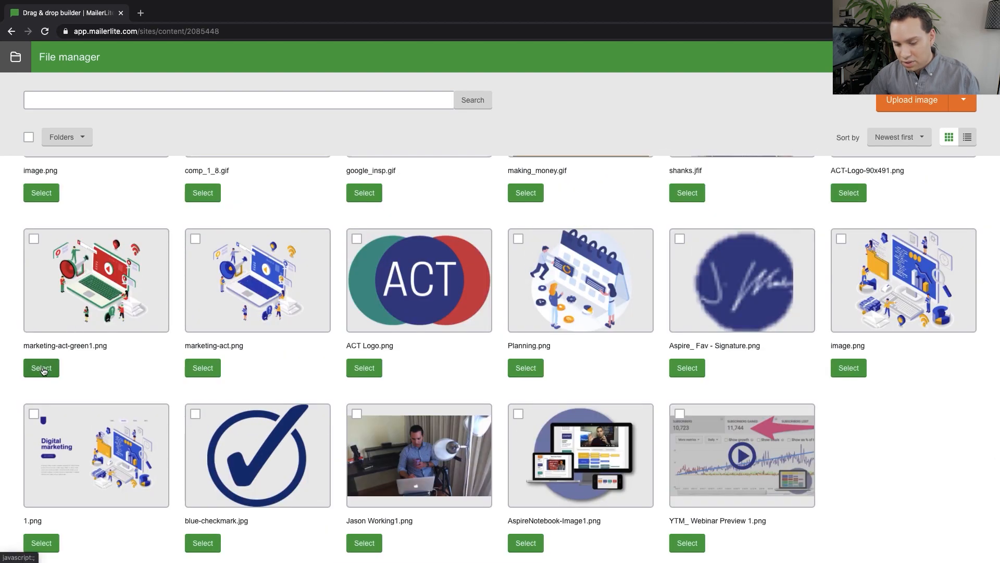
left_click(42, 368)
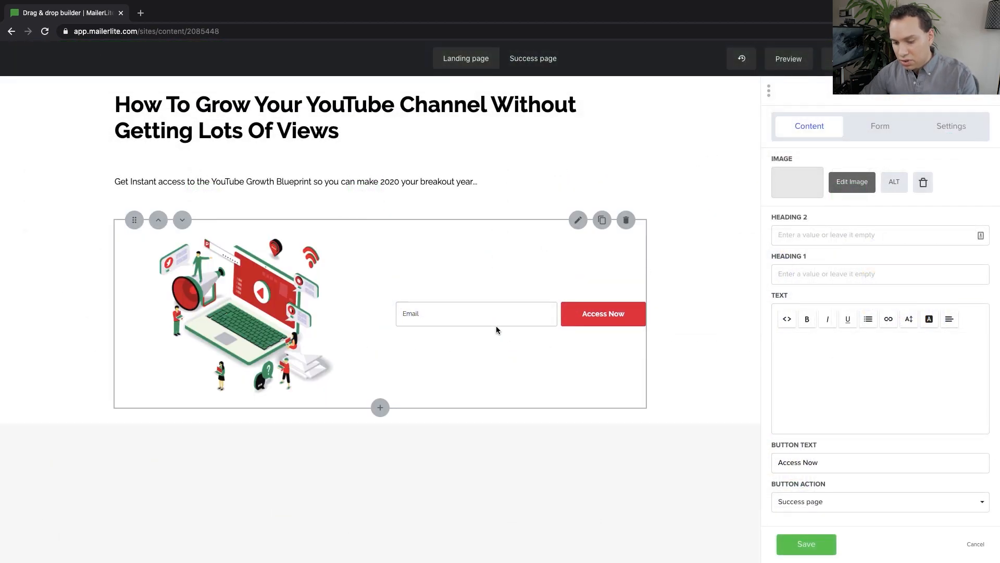
Add a Name field to the signup form, place it above the Email field, and save the form
left_click(875, 127)
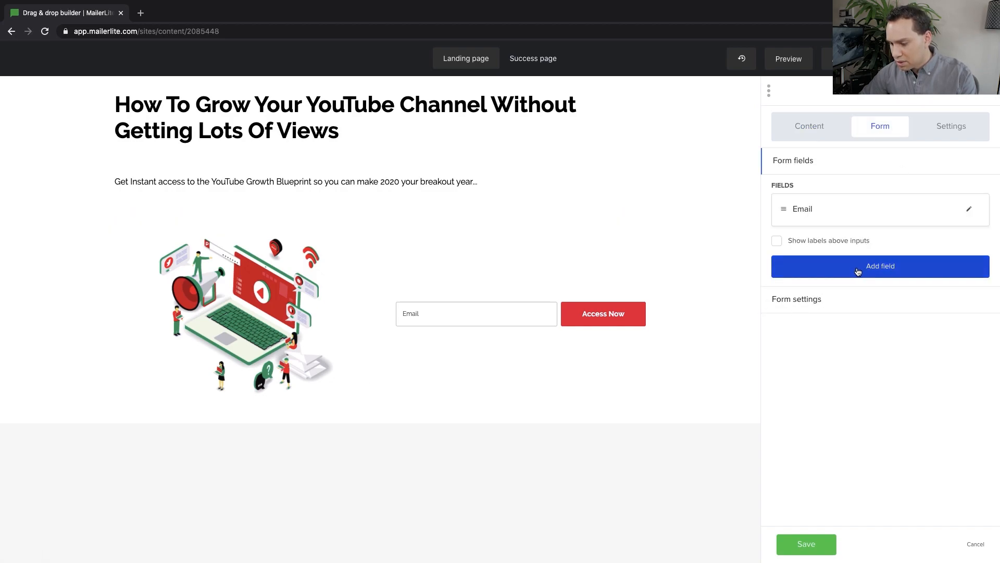
left_click(858, 272)
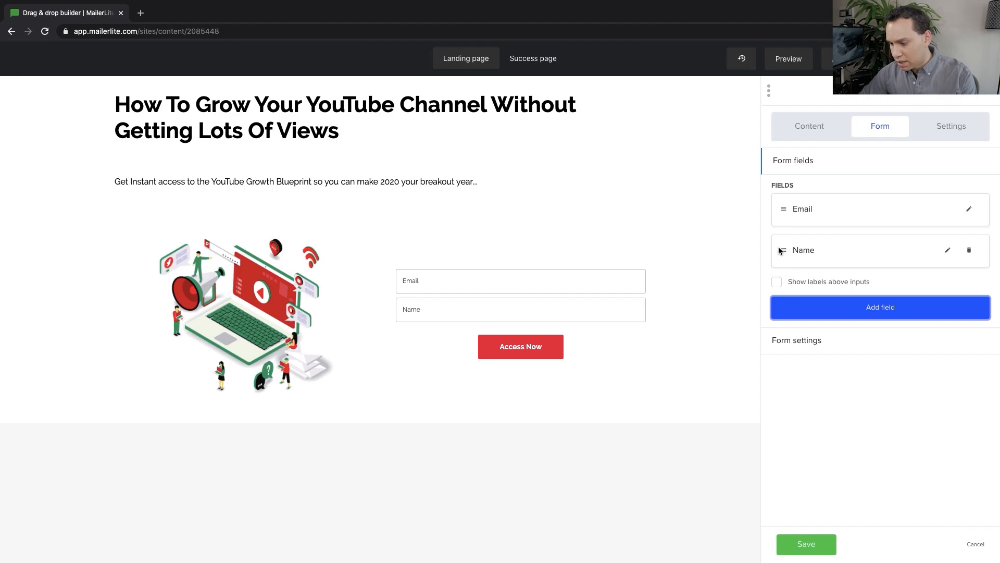
left_click_drag(780, 250, 782, 208)
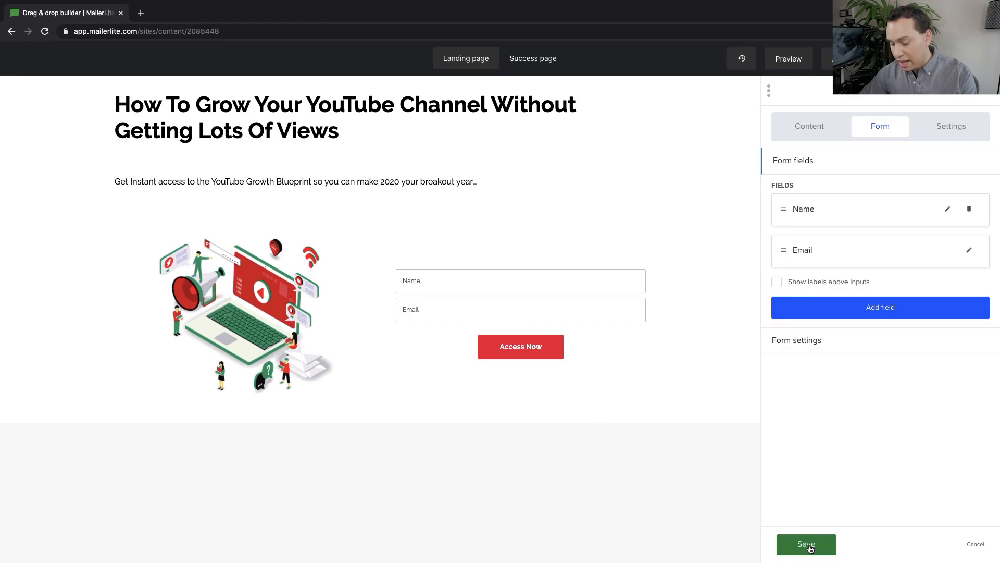
left_click(781, 543)
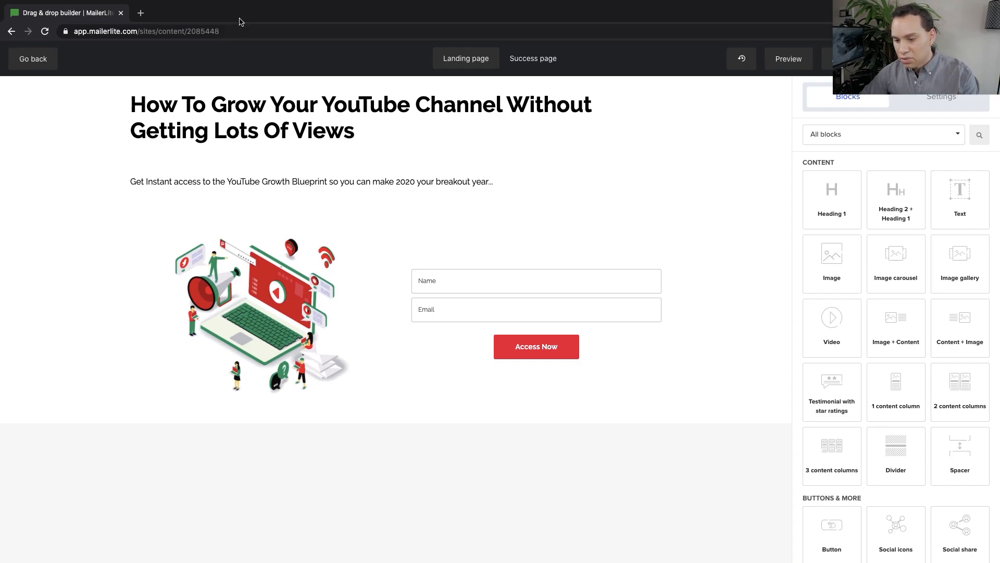
Style the page heading in Trebuchet MS at font size 46 with centered alignment
left_click(448, 110)
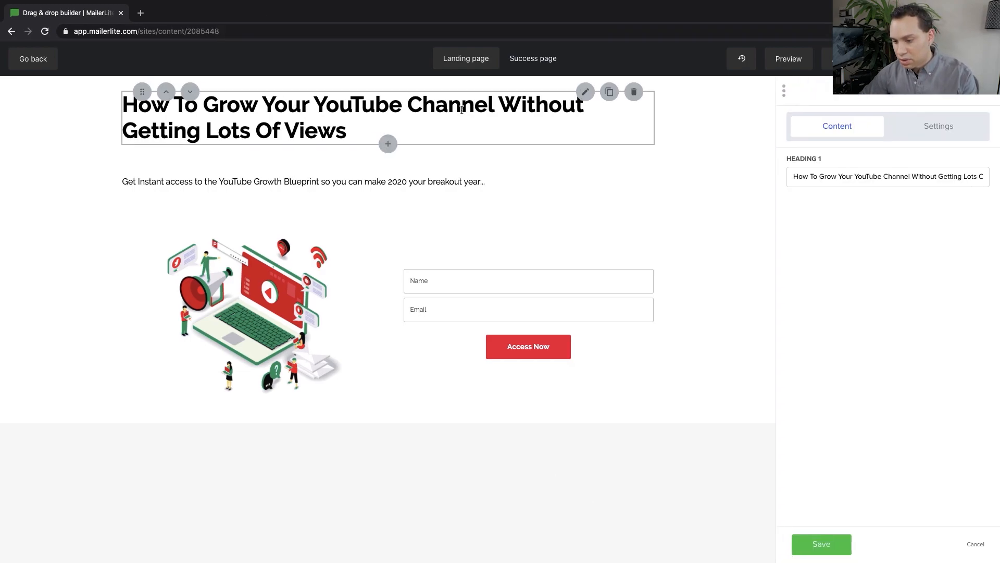
left_click(930, 127)
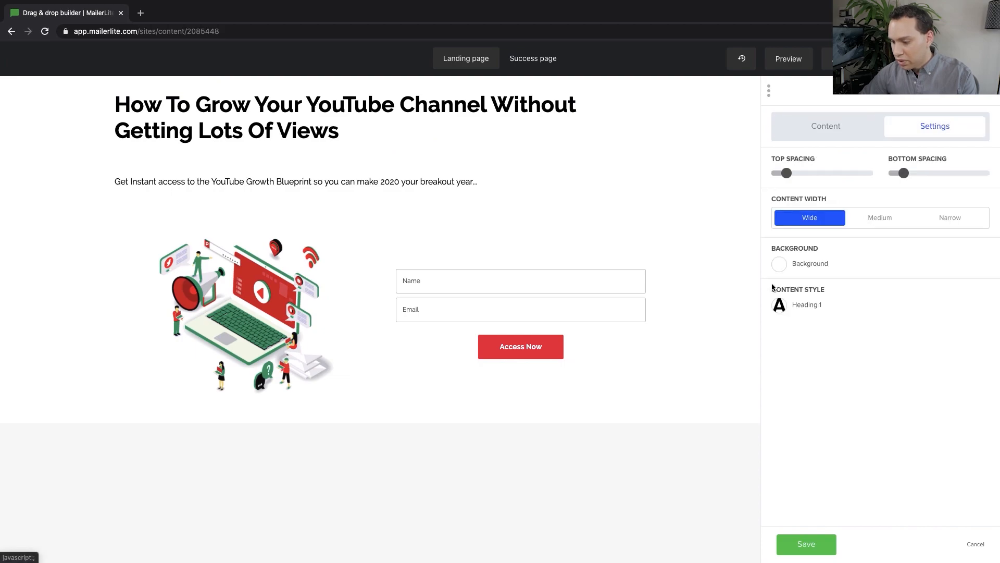
left_click(778, 304)
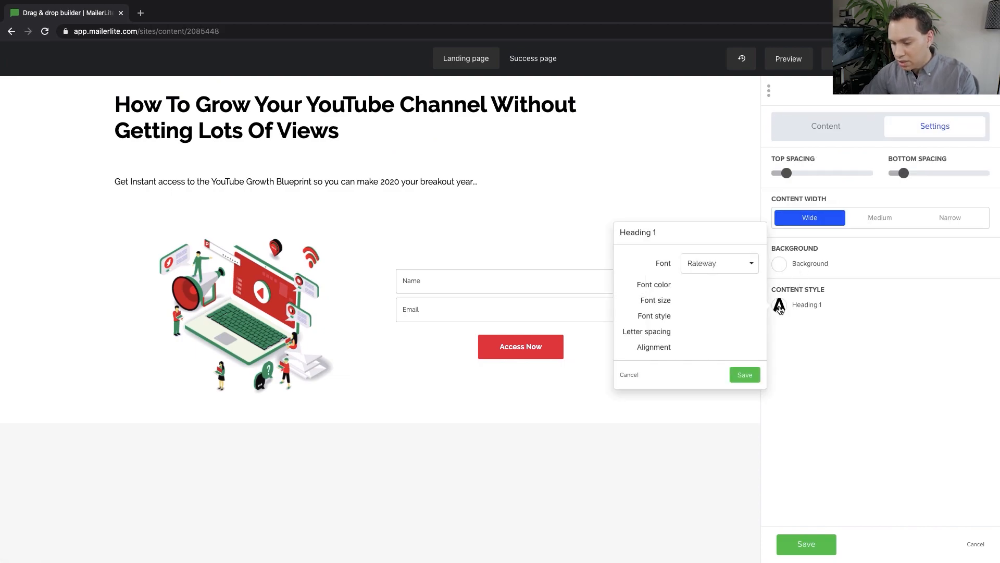
left_click(748, 263)
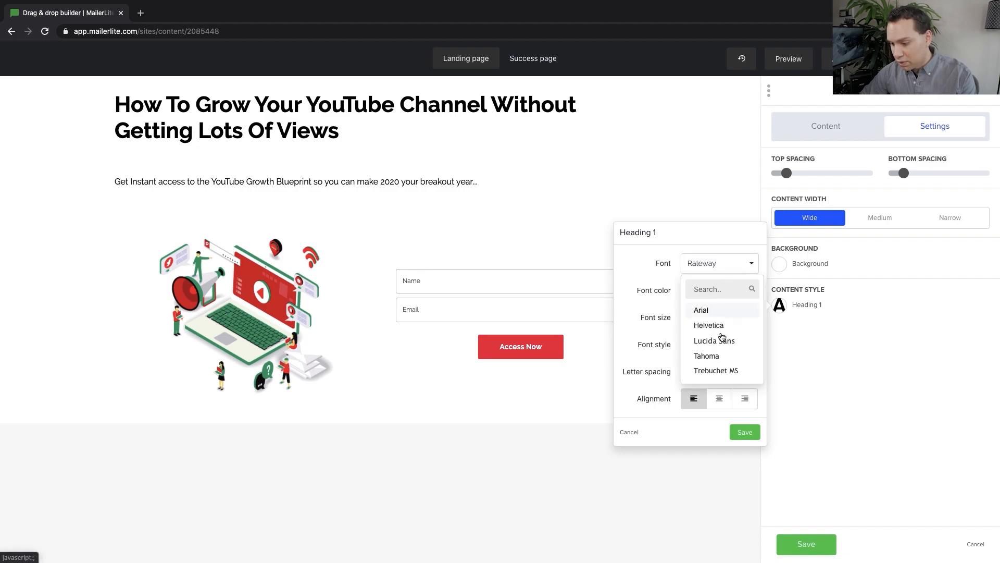
left_click(733, 372)
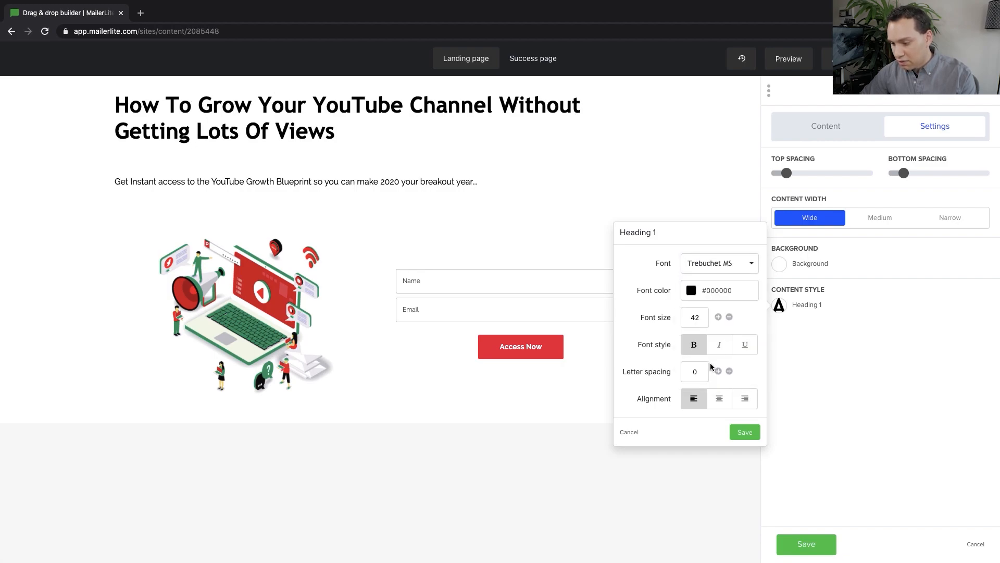
left_click(719, 320)
left_click(720, 320)
left_click(720, 321)
left_click(719, 321)
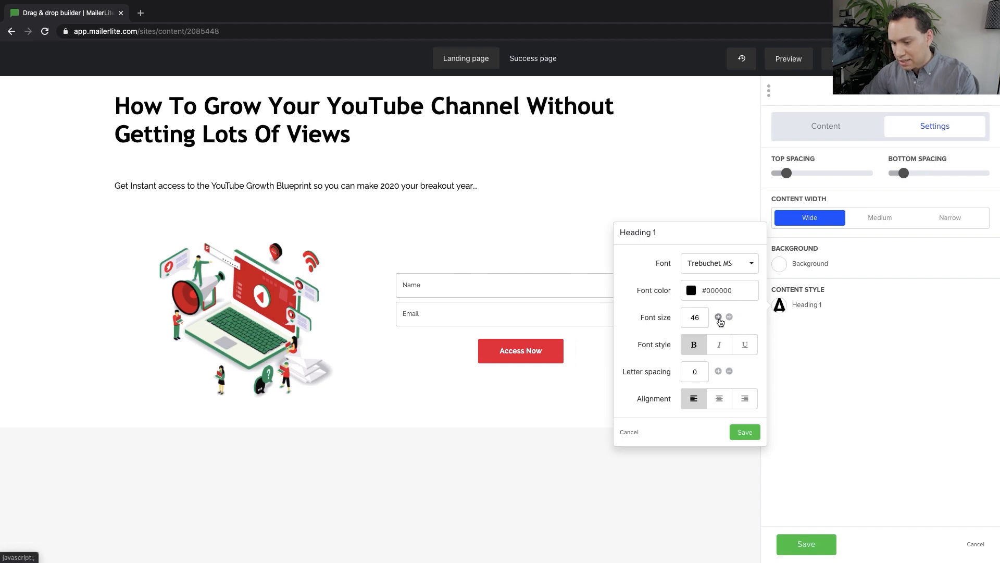
left_click(720, 402)
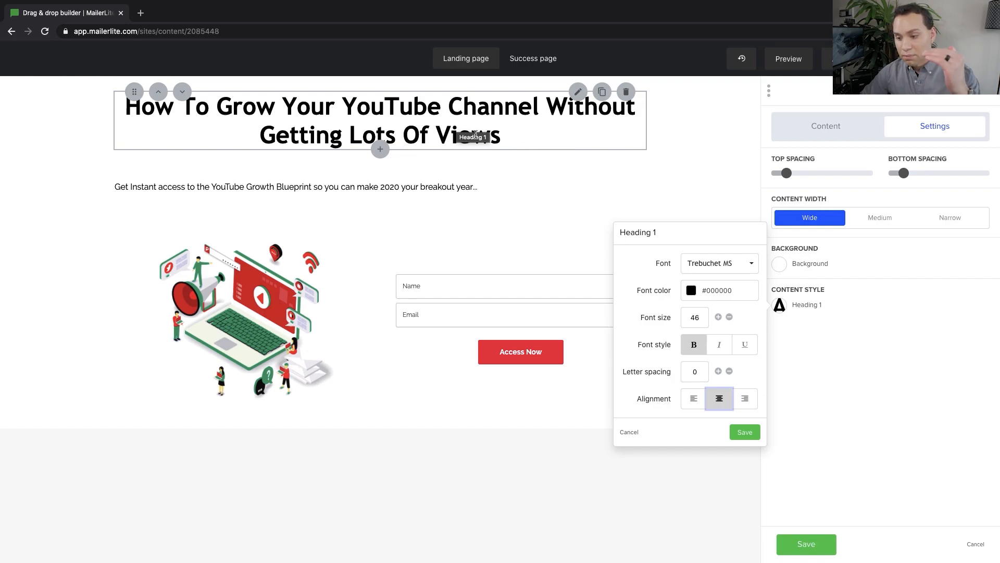
Try the Medium and Narrow content widths on the page heading and return it to Wide
left_click(885, 219)
left_click(954, 218)
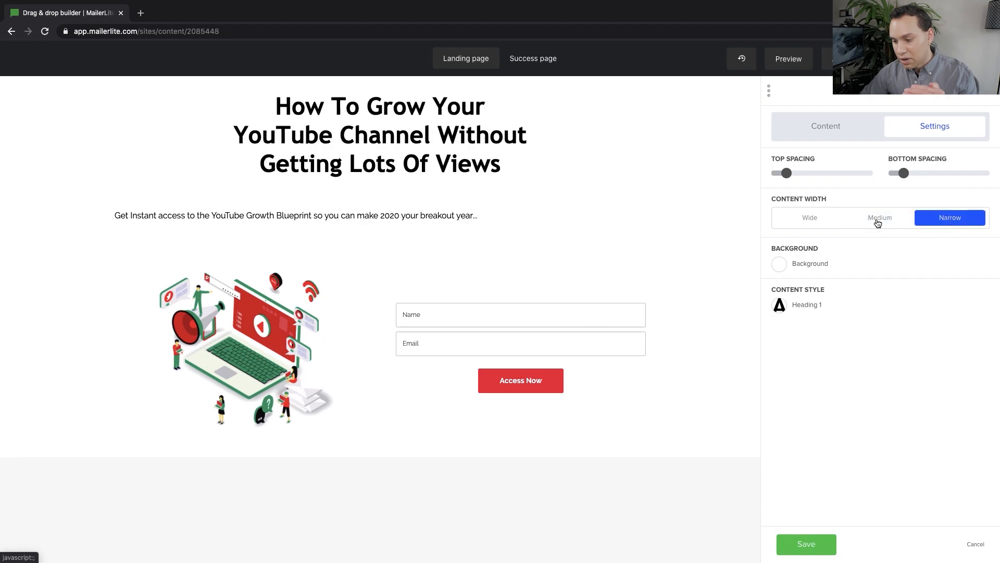
left_click(803, 216)
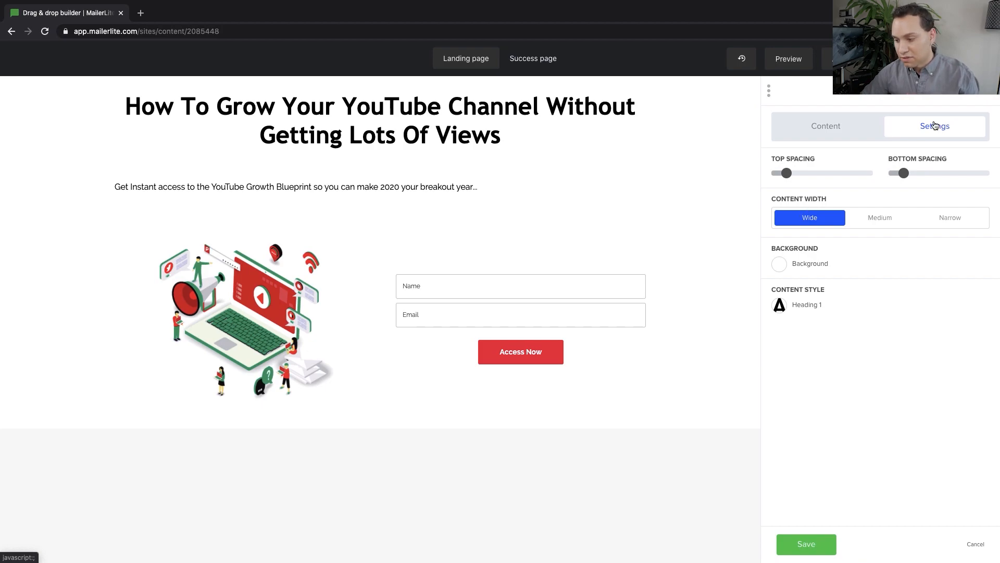
left_click(823, 135)
left_click(900, 176)
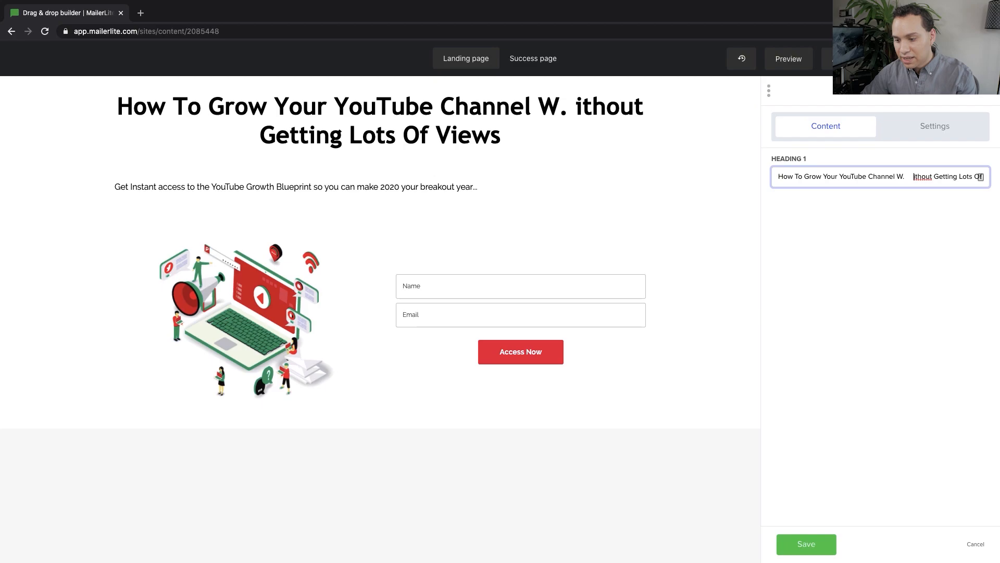
key("BackSpace")
key("BackSpace")
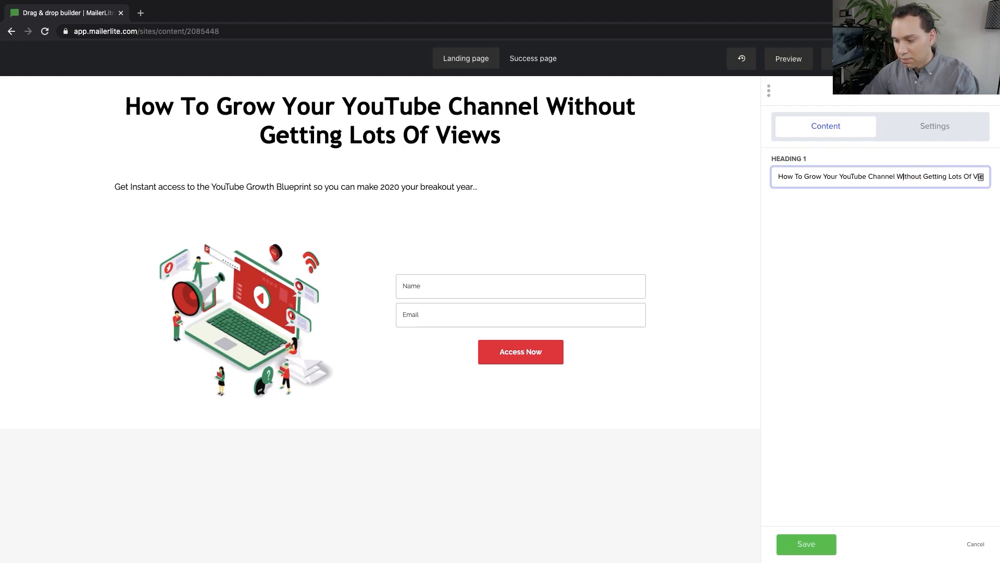
Try the Medium content width on the heading once more and restore Wide
left_click(921, 132)
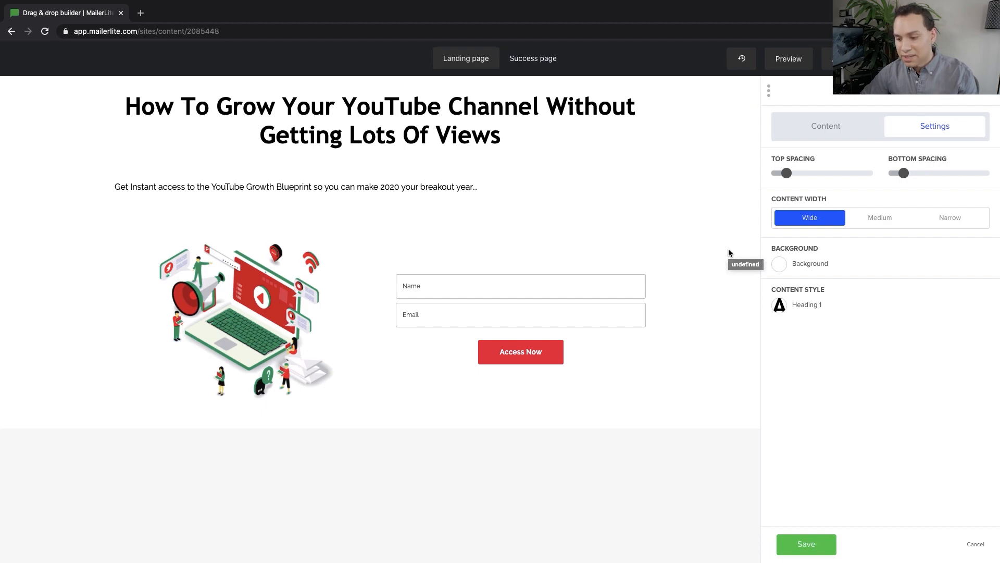
left_click(890, 224)
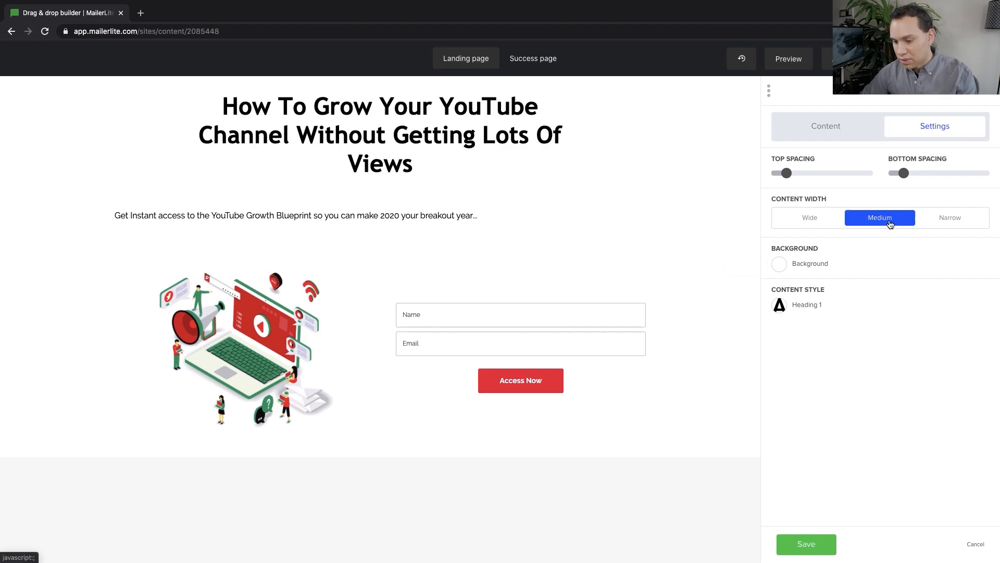
left_click(810, 218)
mouse_move(786, 173)
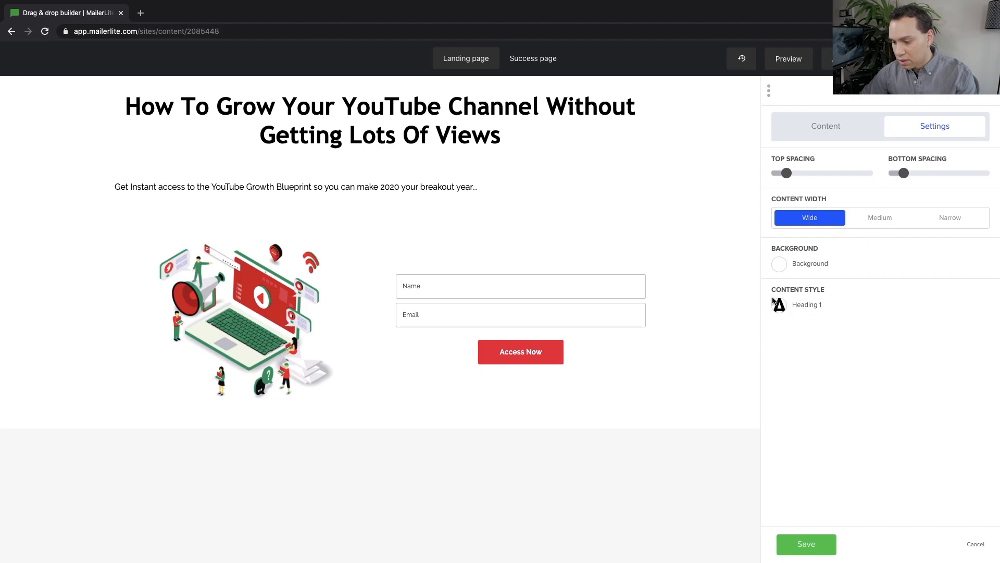
Compare red shades for the heading's font color, choose #dc3545, and save the heading style
left_click(779, 305)
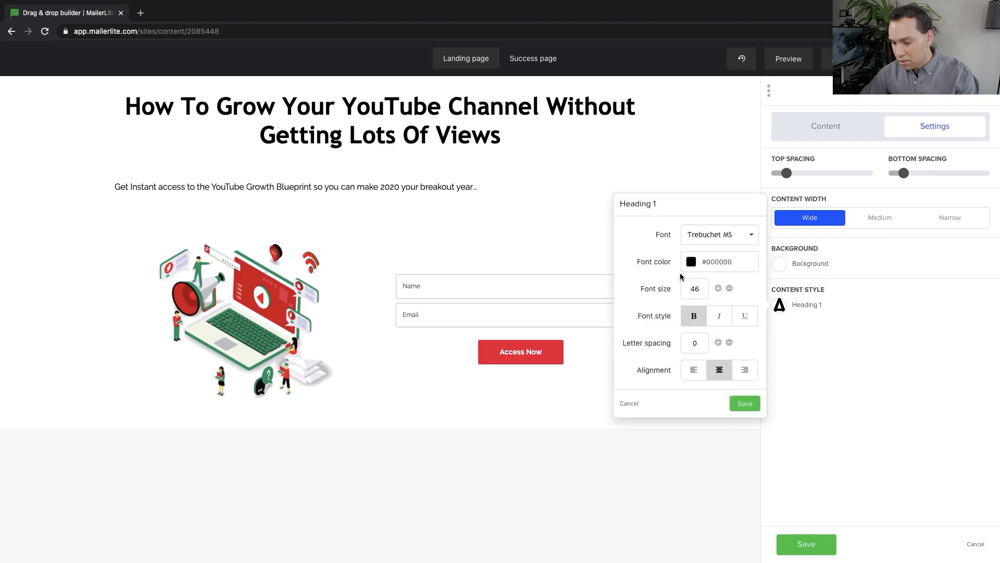
left_click(691, 262)
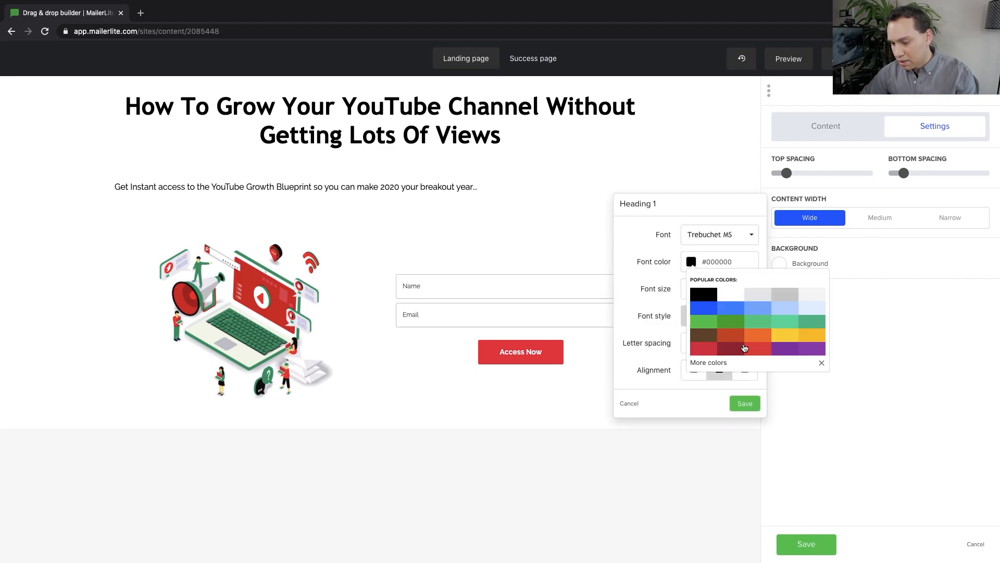
left_click(732, 353)
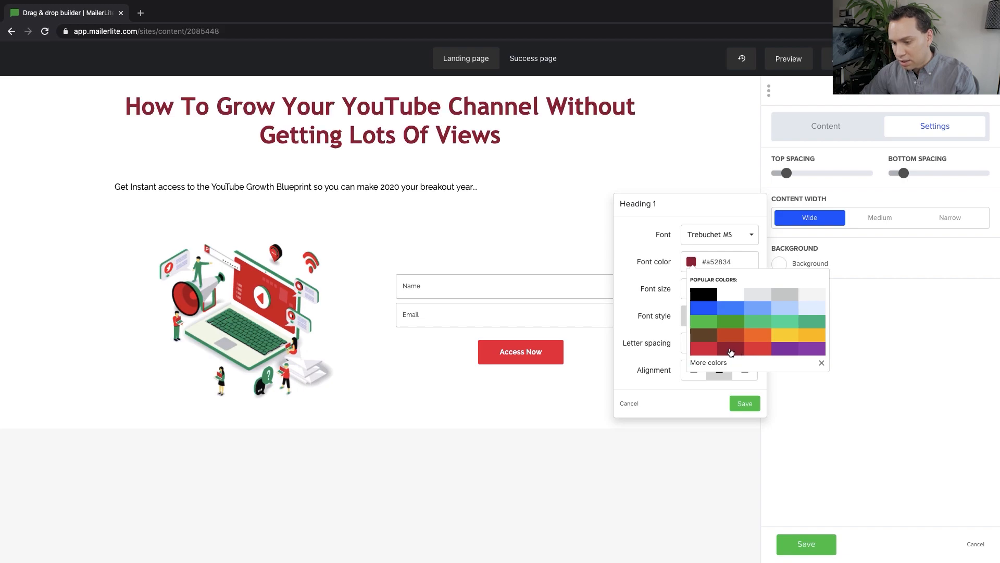
left_click(703, 353)
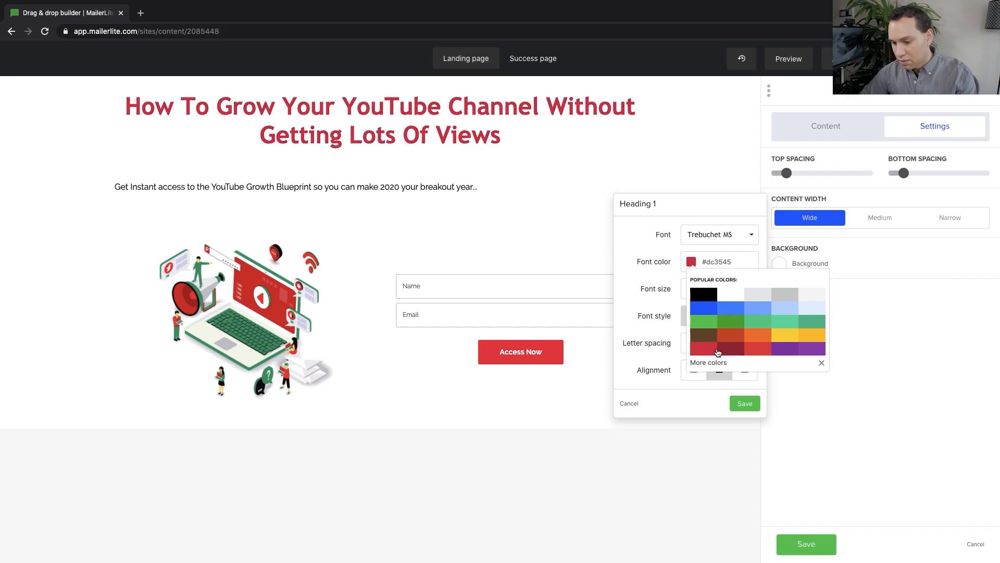
left_click(753, 352)
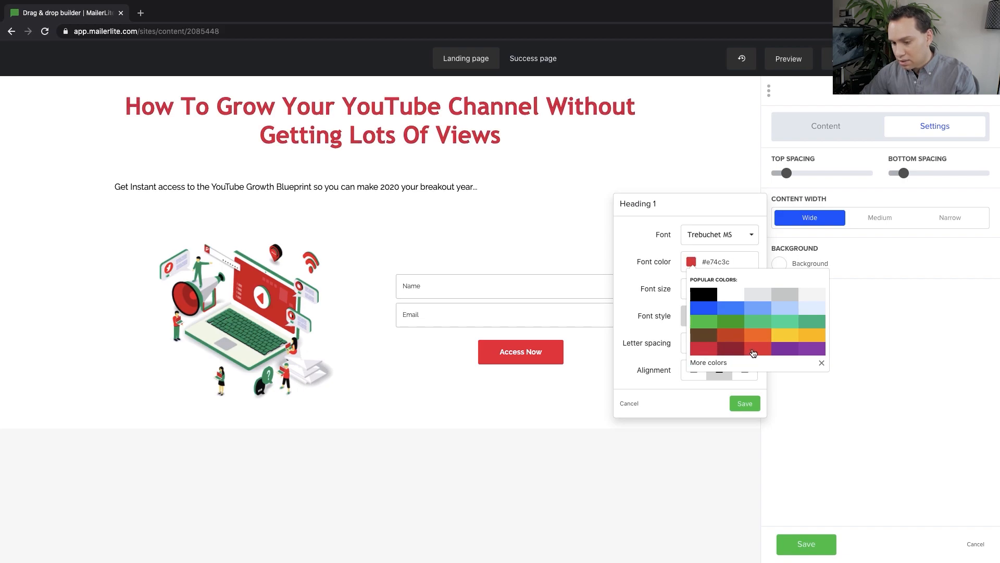
left_click(703, 353)
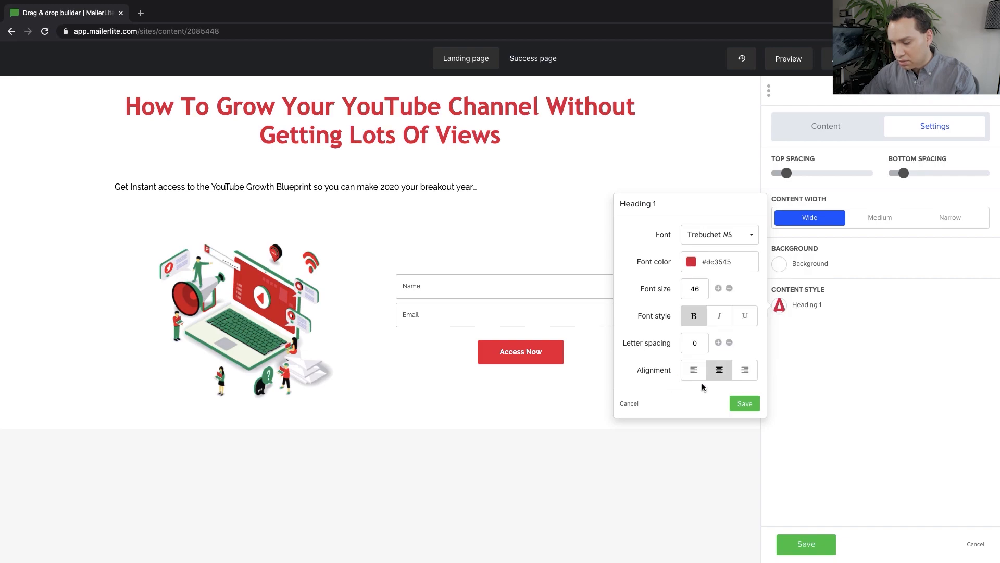
left_click(745, 406)
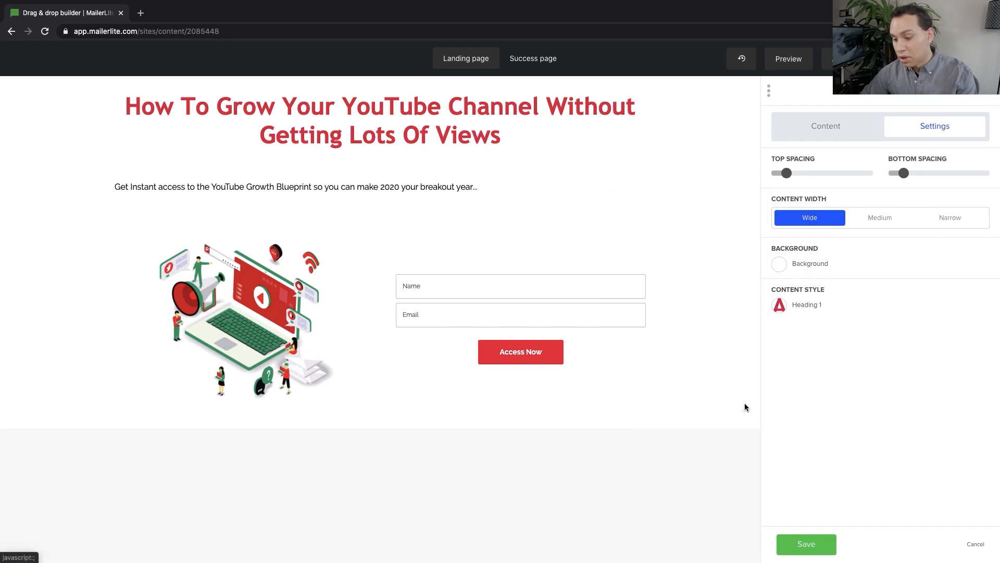
Center the paragraph text below the heading and set its font size to 28px
left_click(410, 185)
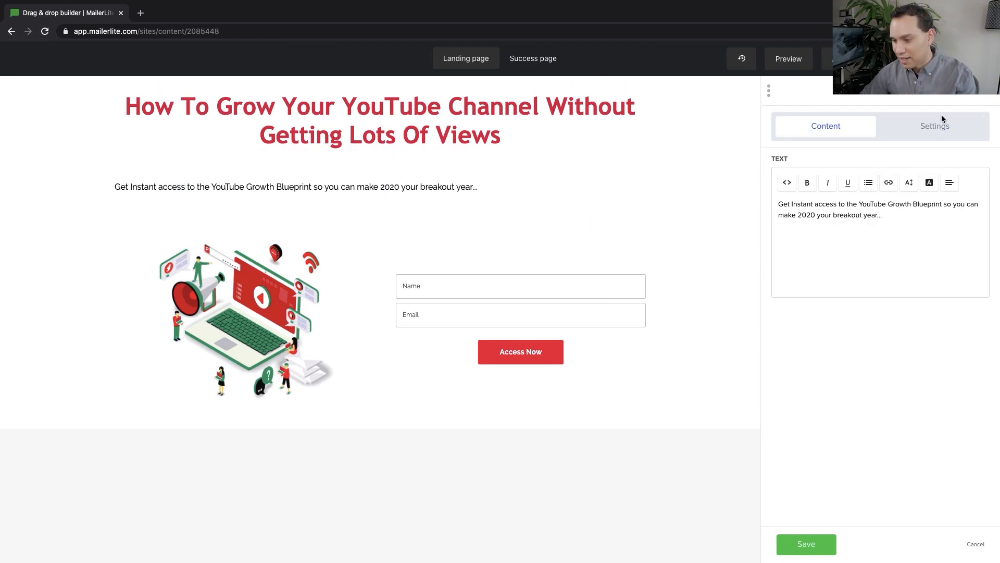
left_click(883, 214)
key("super+a")
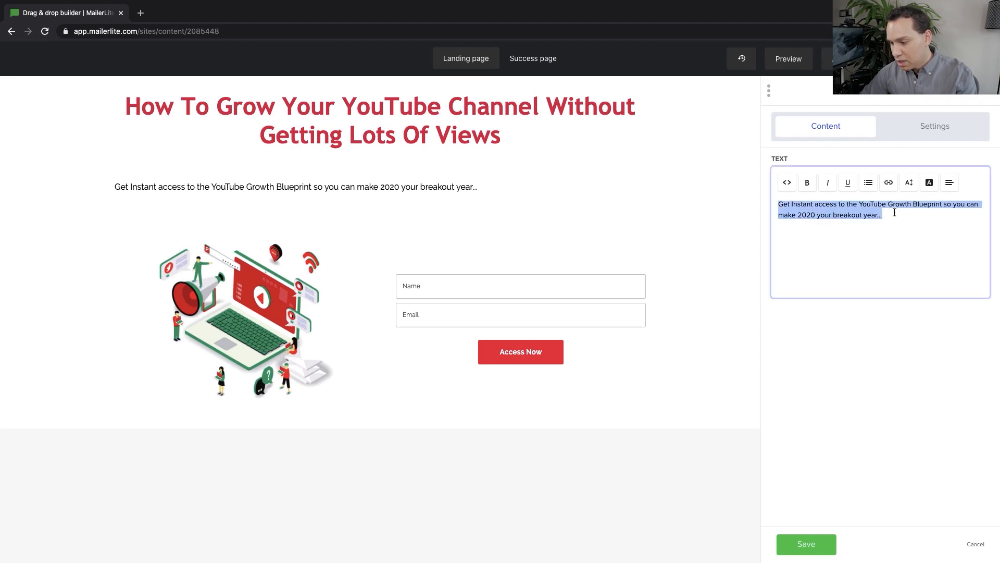
left_click(950, 185)
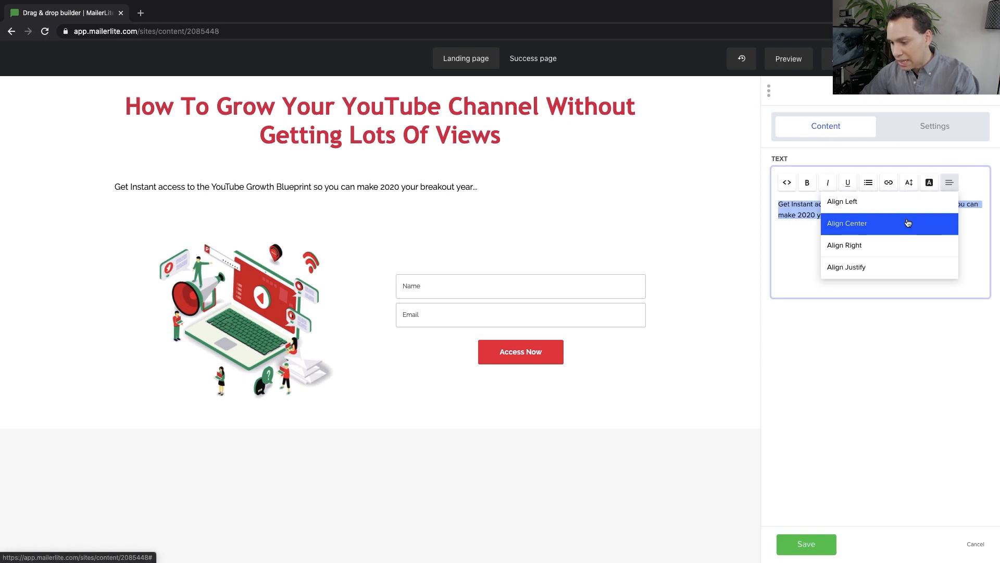
left_click(872, 229)
left_click(909, 187)
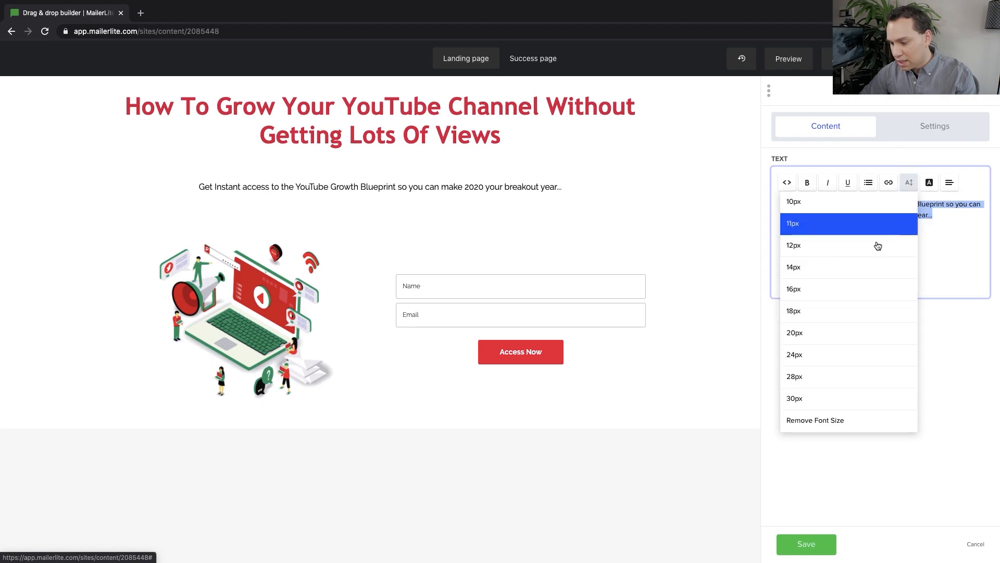
left_click(830, 375)
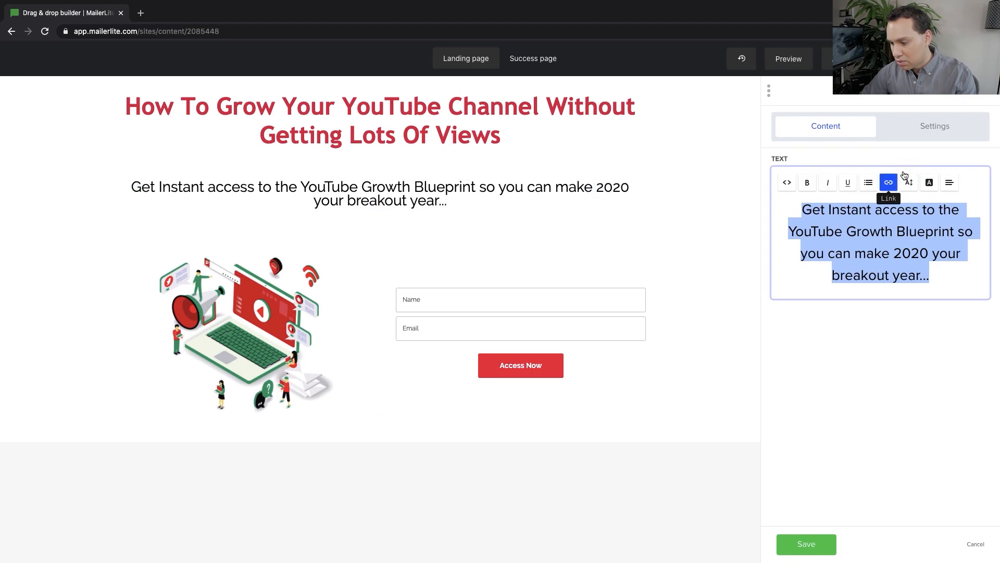
Set the paragraph block's content width to Medium and reduce its top and bottom spacing to 0
left_click(936, 129)
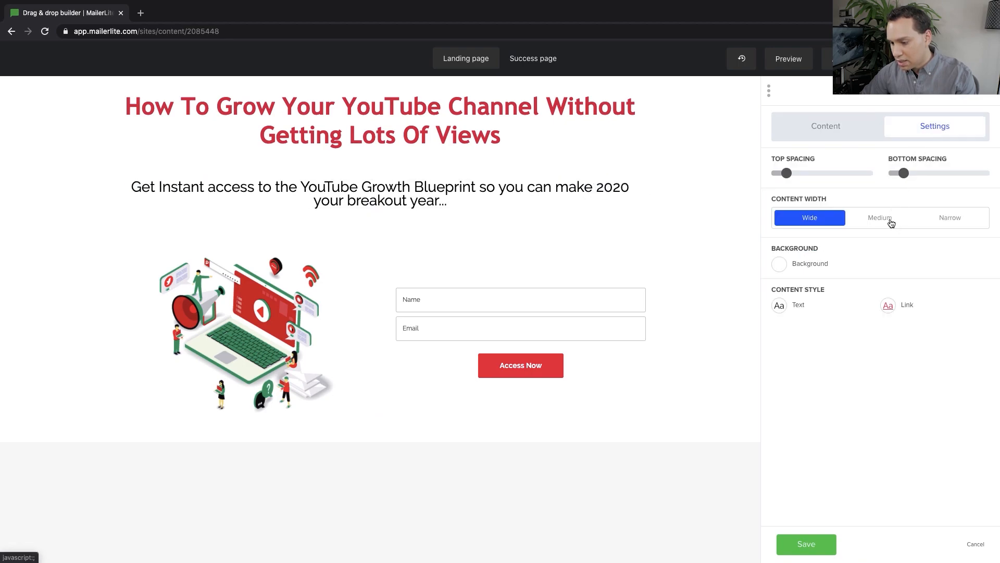
left_click(891, 223)
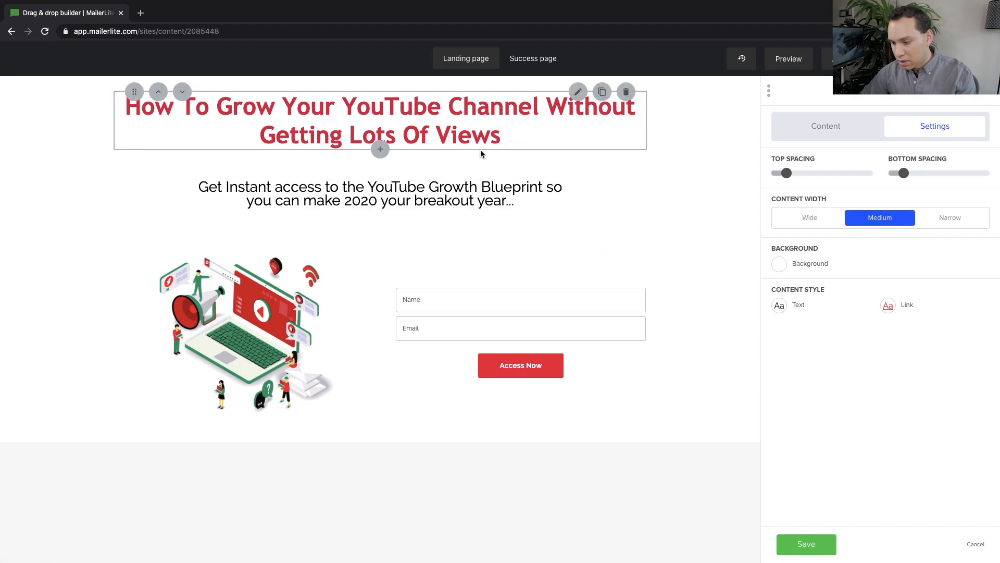
left_click_drag(786, 174, 771, 173)
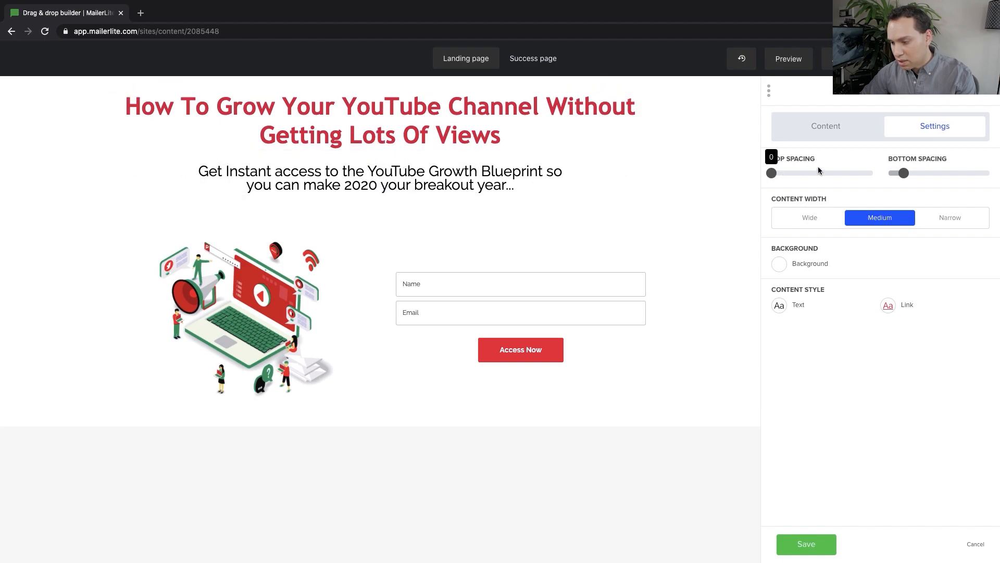
left_click_drag(914, 171, 882, 175)
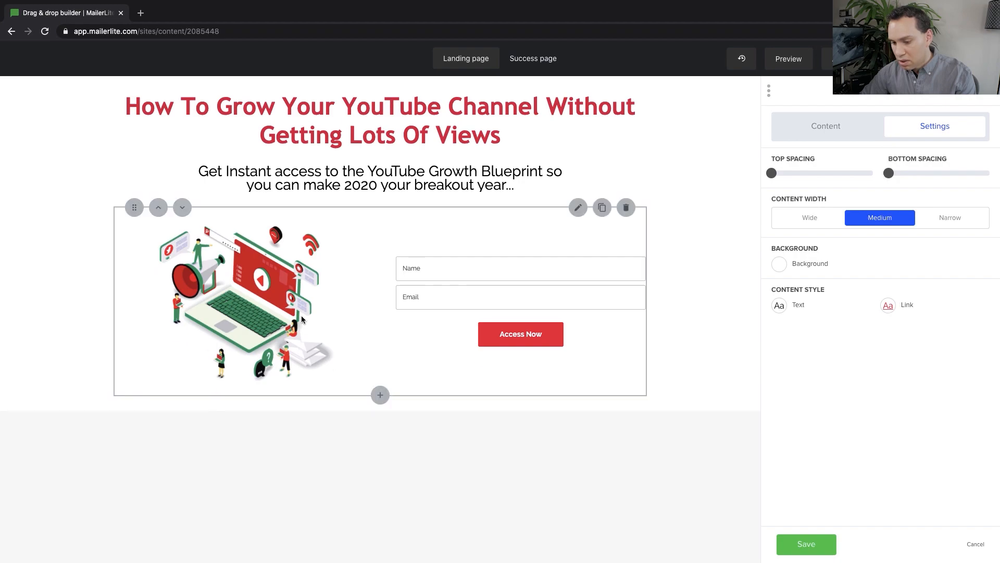
Set the signup form's block ratio to Image and try left form alignment before returning it to Right
left_click(583, 299)
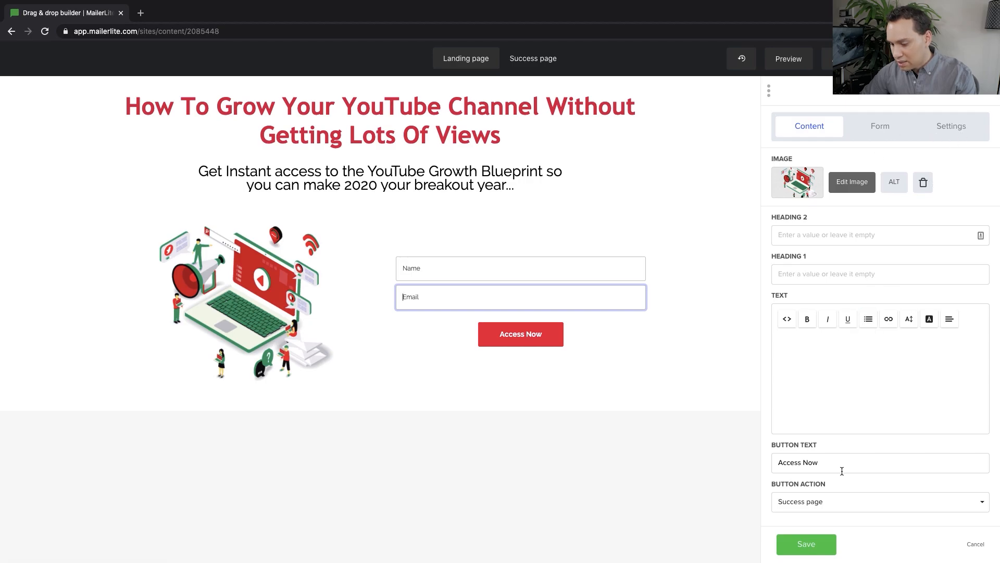
left_click(960, 132)
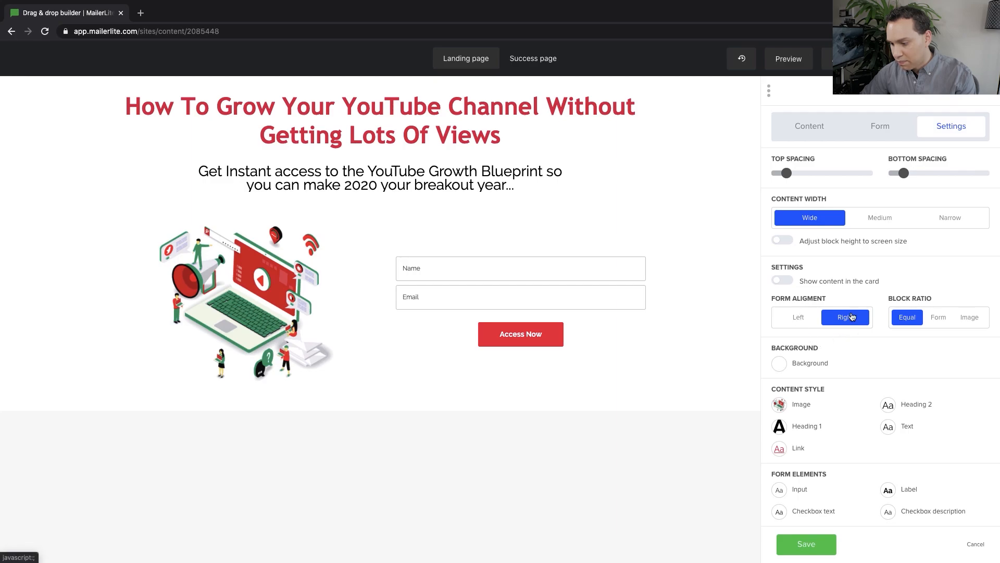
left_click(952, 322)
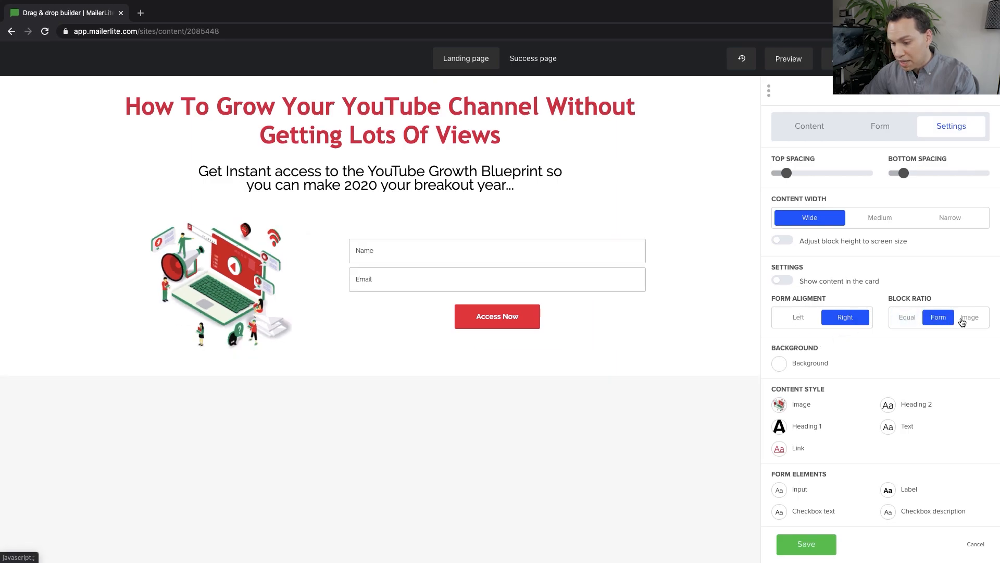
left_click(963, 319)
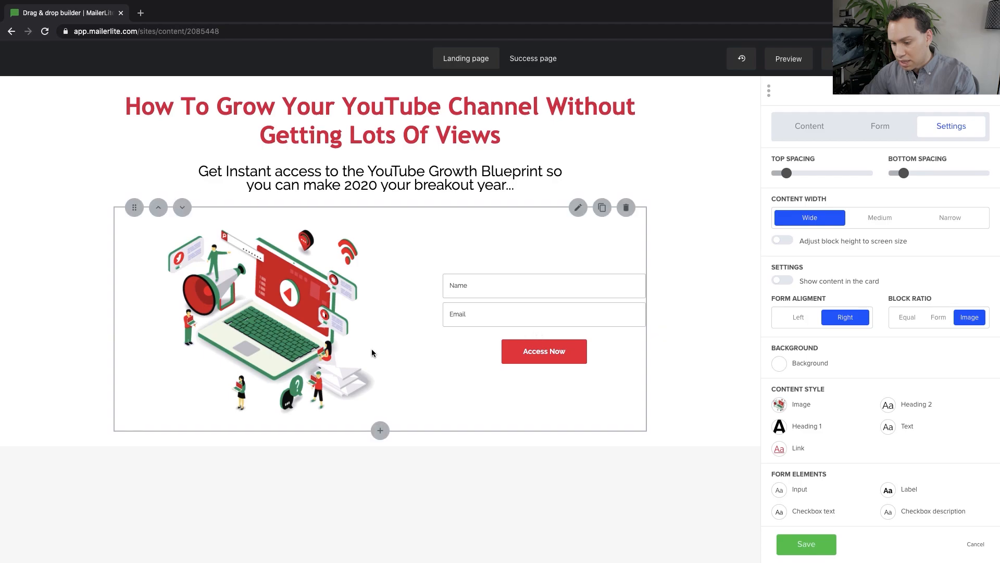
left_click(801, 321)
left_click(848, 317)
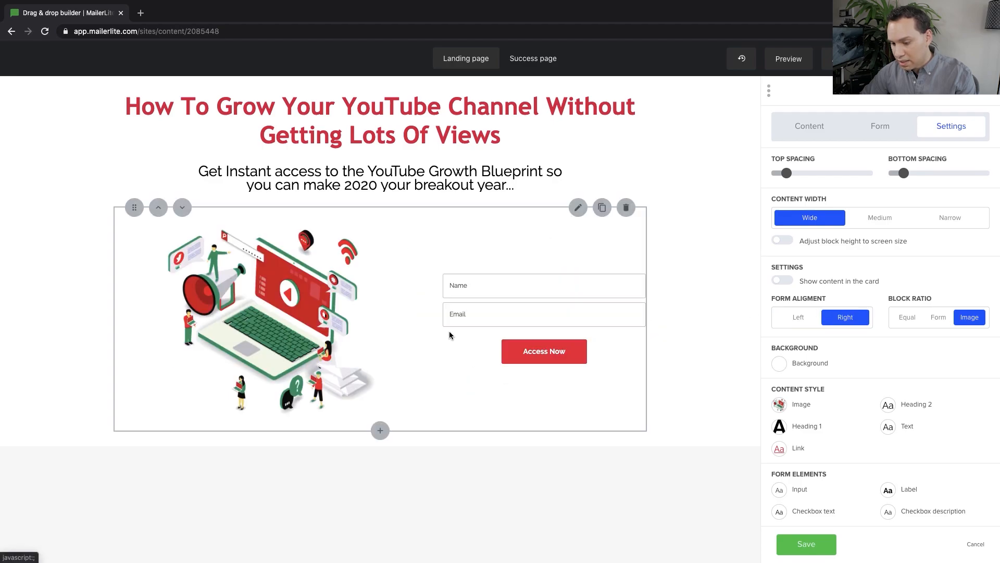
Increase the Access Now button's font size to 25 in its normal style
scroll(810, 411, "down", 1)
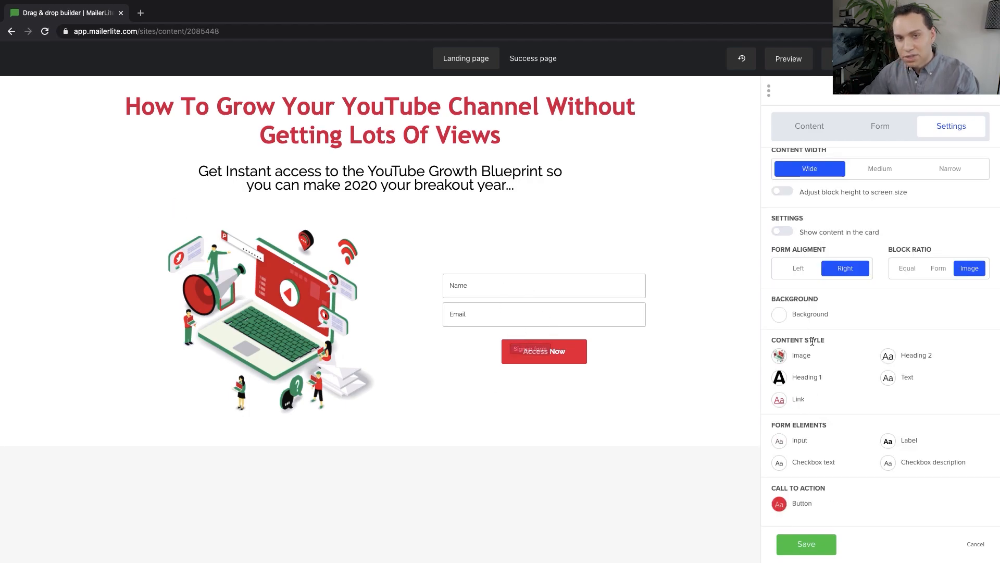
left_click(780, 505)
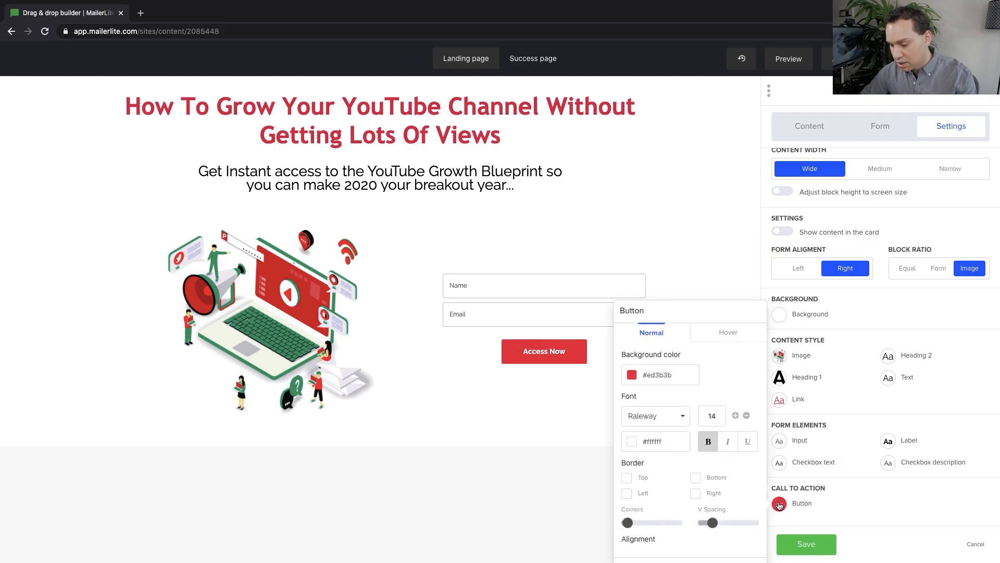
left_click(735, 415)
left_click(736, 416)
left_click(735, 416)
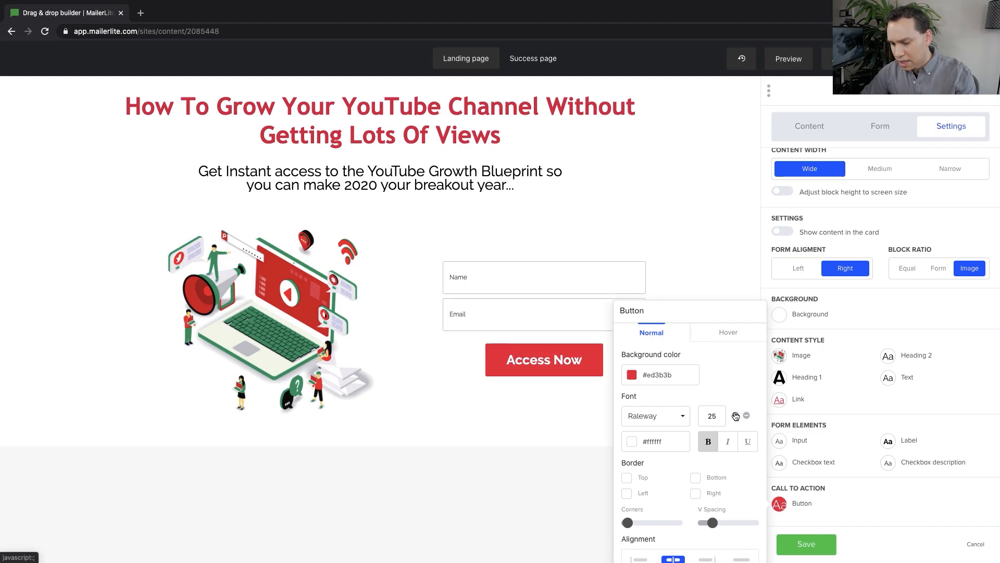
Set the Access Now button's hover background color to green #28a745 and save the button style
left_click(729, 333)
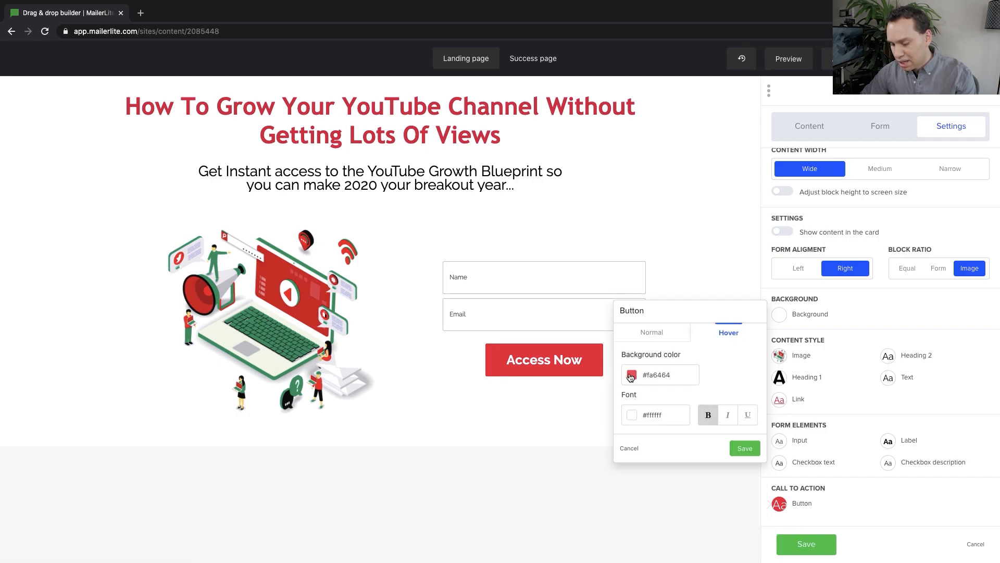
left_click(630, 376)
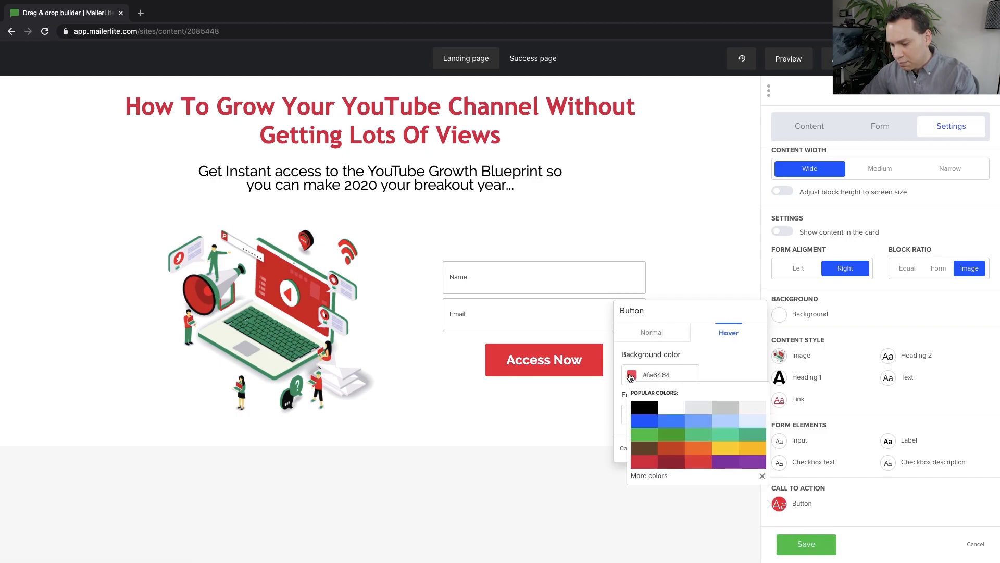
left_click(672, 436)
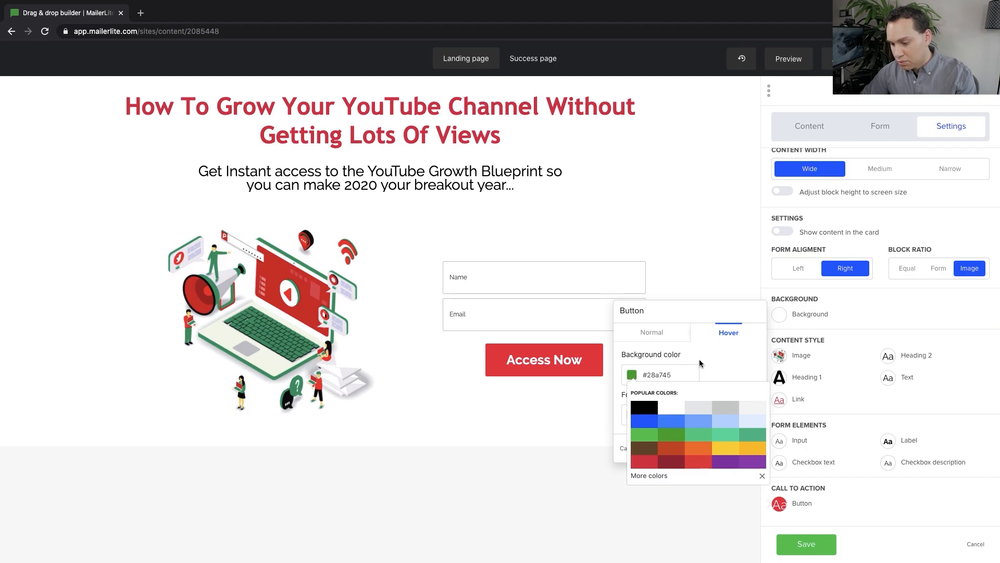
left_click(700, 363)
left_click(744, 449)
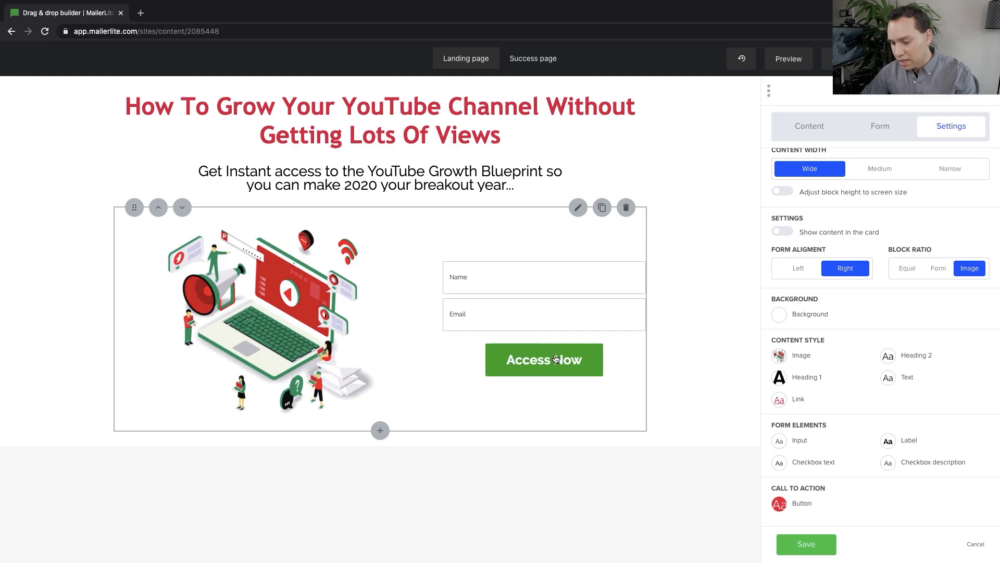
Increase the font size of the form's Name and Email input fields to 16 and save the signup block
left_click(610, 277)
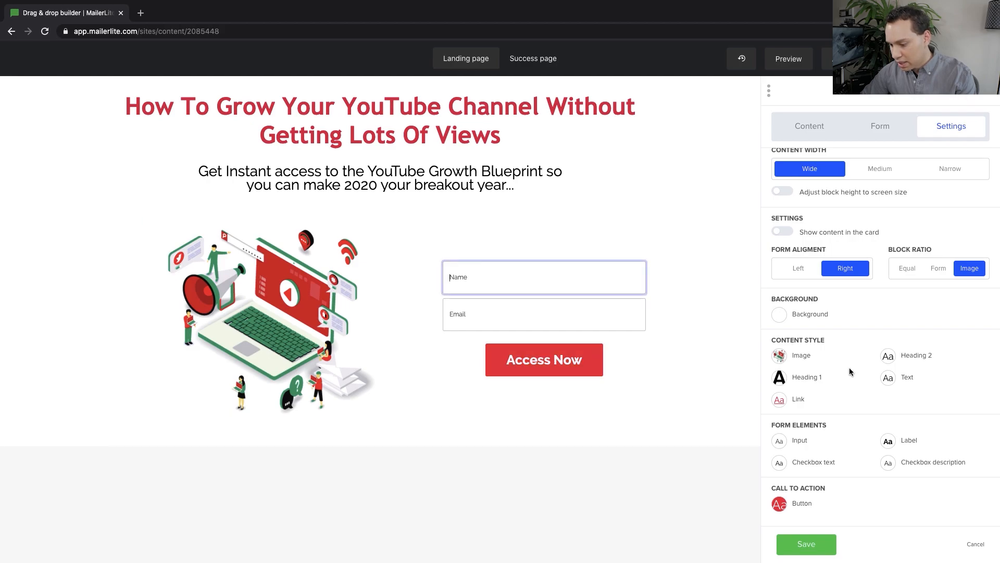
left_click(781, 441)
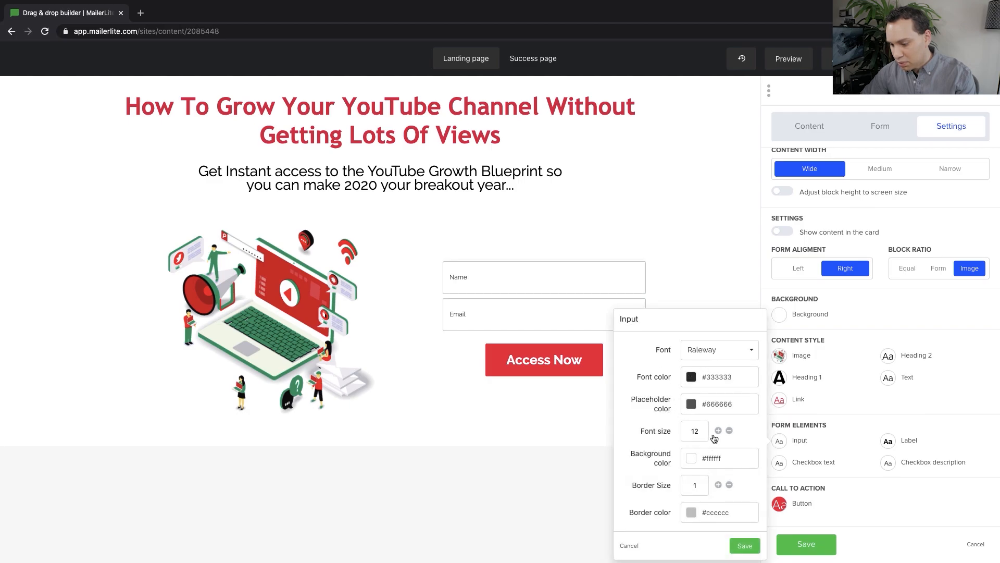
left_click(719, 431)
left_click(718, 431)
left_click(719, 430)
left_click(719, 430)
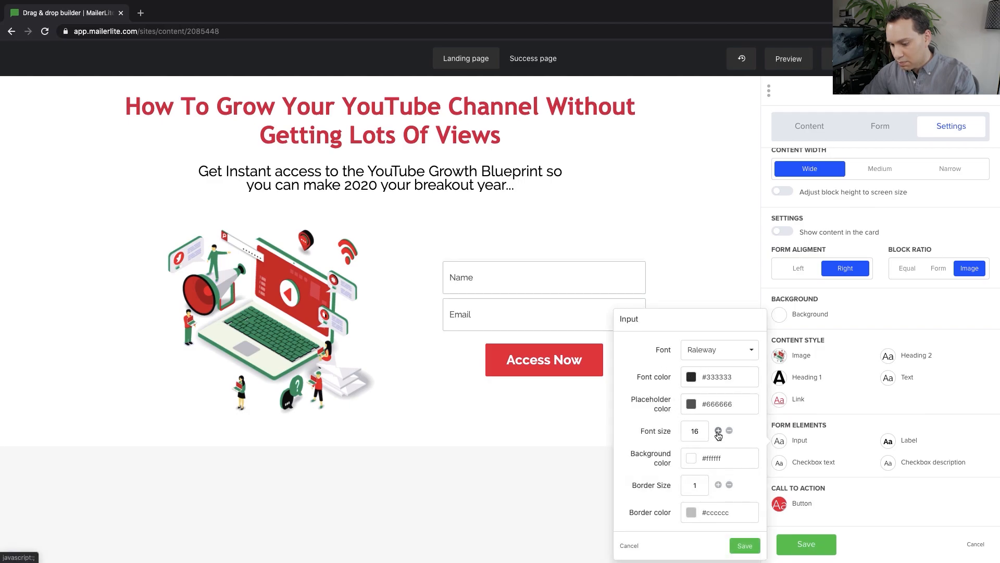
left_click(719, 430)
left_click(515, 422)
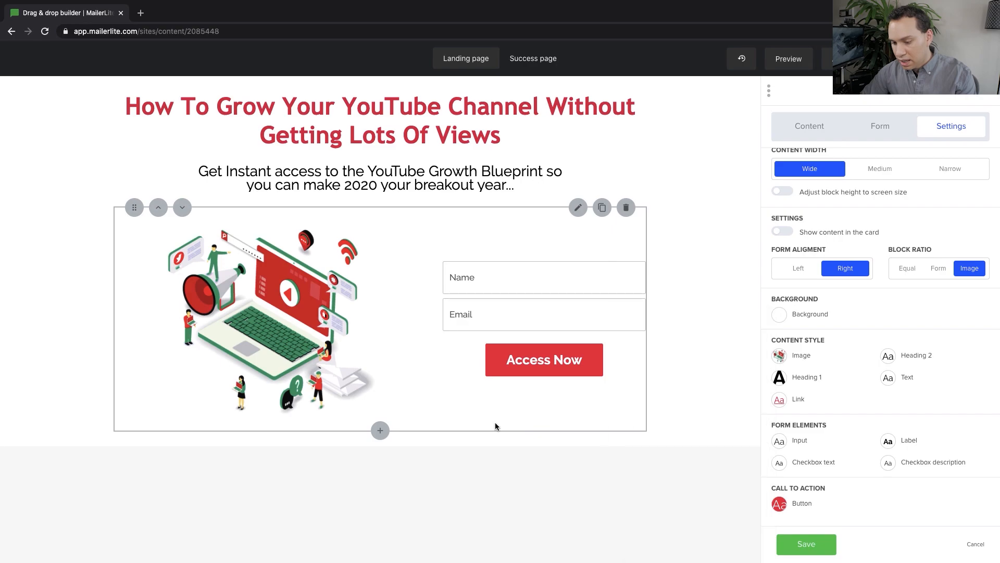
left_click(813, 543)
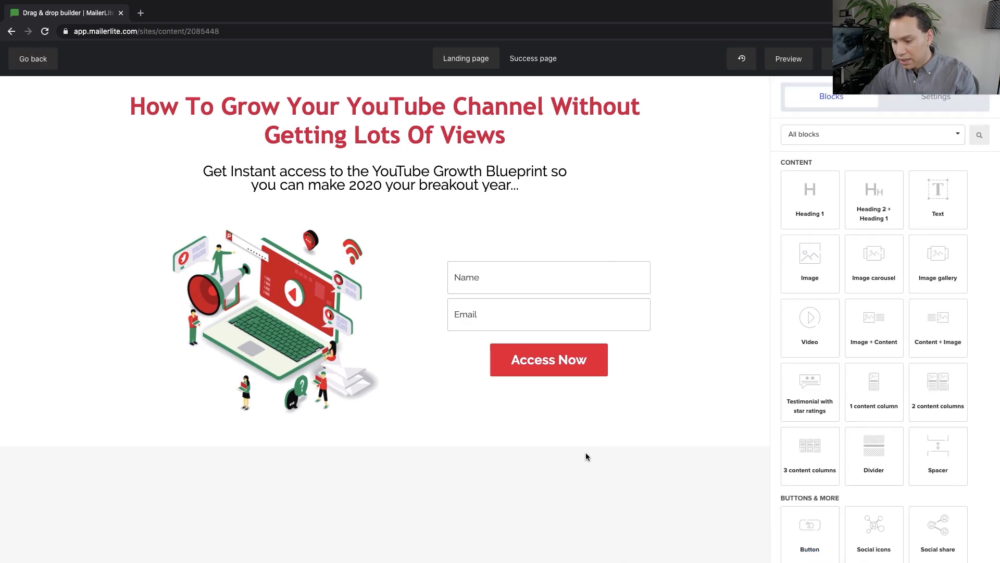
Preview the landing page in desktop view, copy its share URL, and return to the editor
left_click(788, 60)
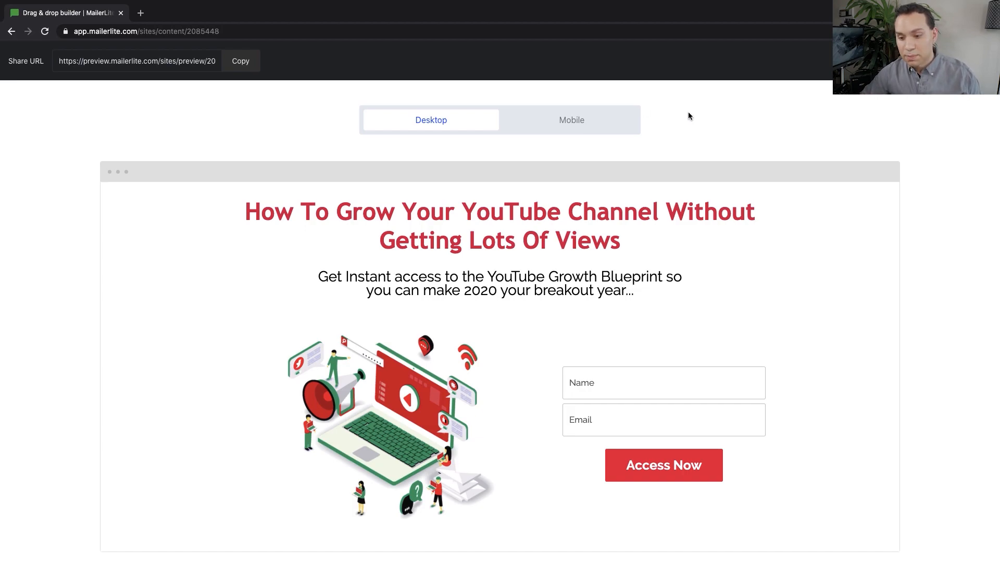
left_click(241, 63)
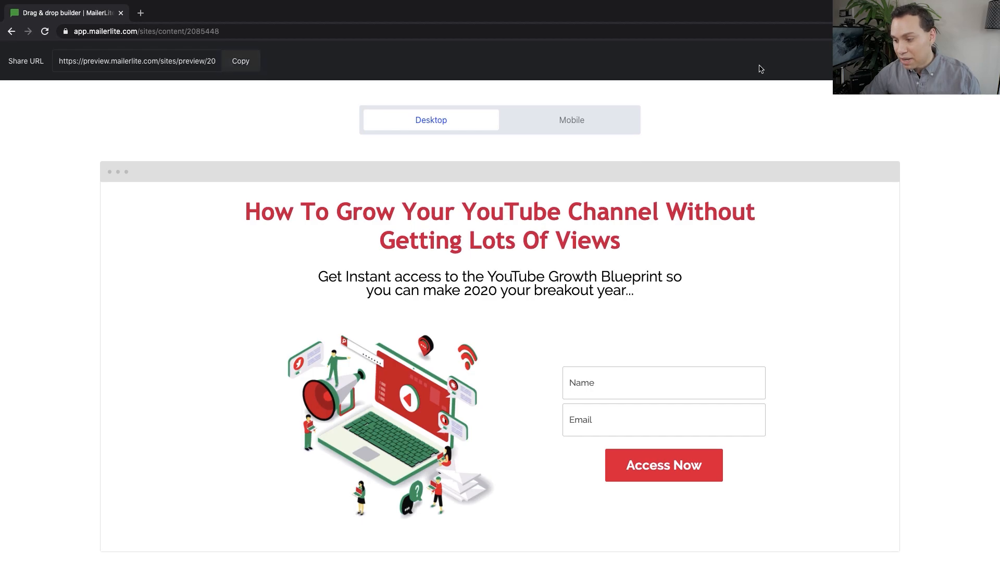
left_click(970, 61)
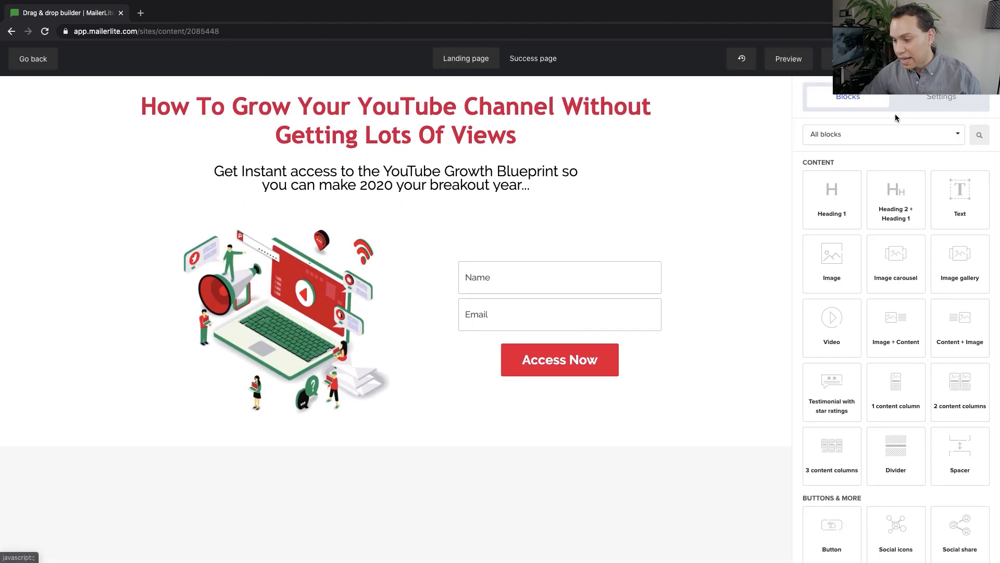
Finish editing the page content and switch the landing page URL to the custom blueprint domain in the page settings
left_click(959, 58)
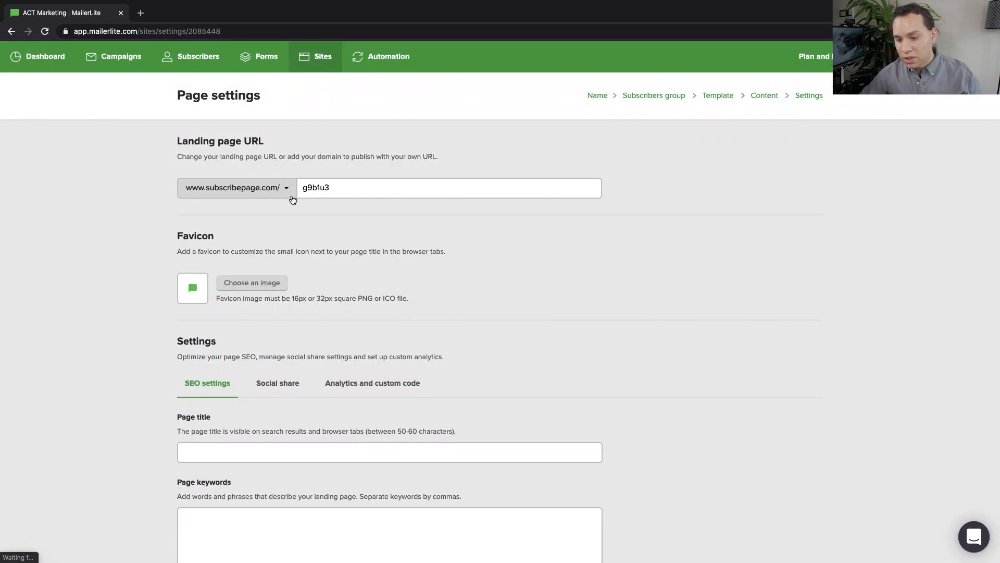
left_click(272, 189)
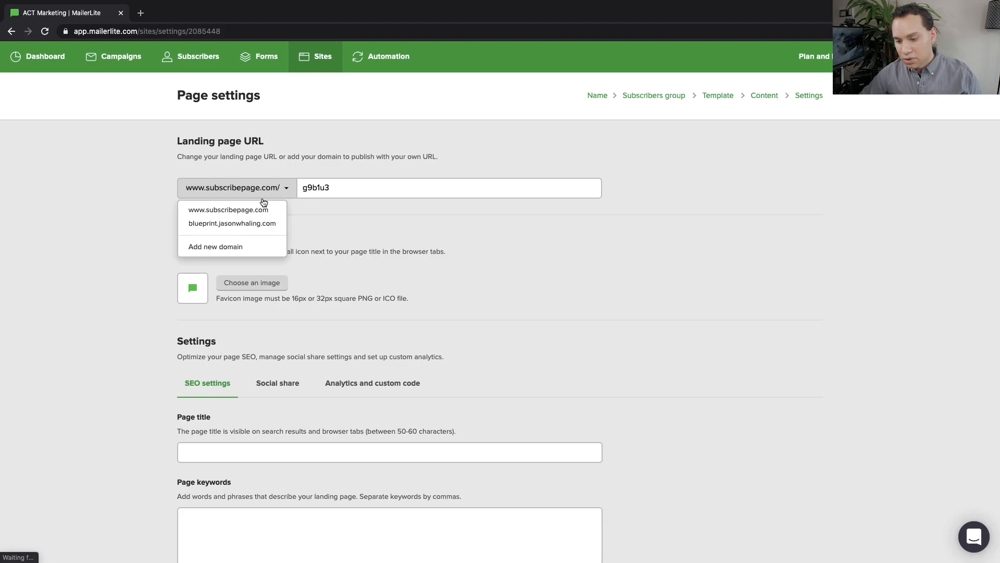
left_click(233, 228)
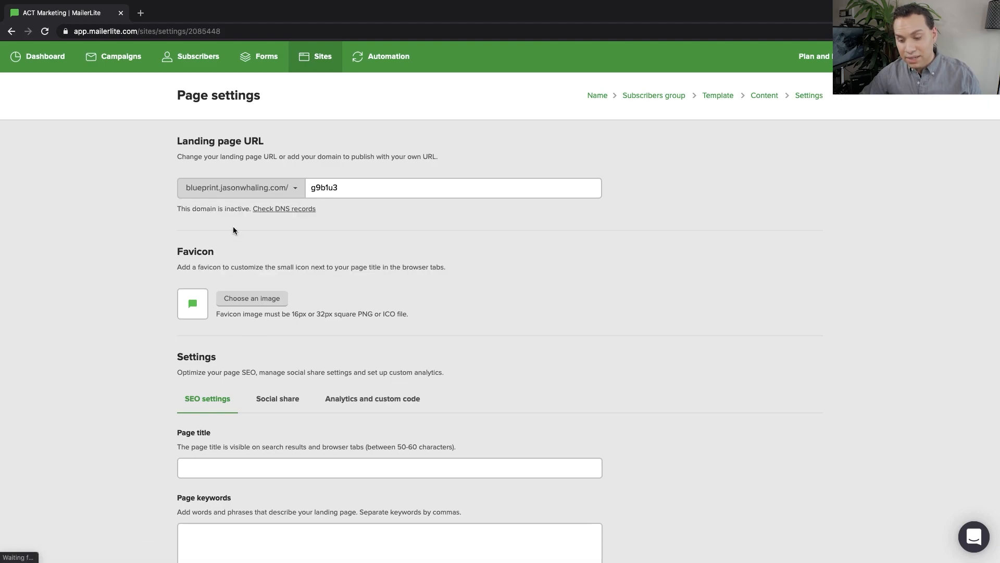
left_click(373, 187)
Choose the image ACT_ Logo - 55x35.png from the file manager as the page's favicon
left_click_drag(333, 248, 349, 310)
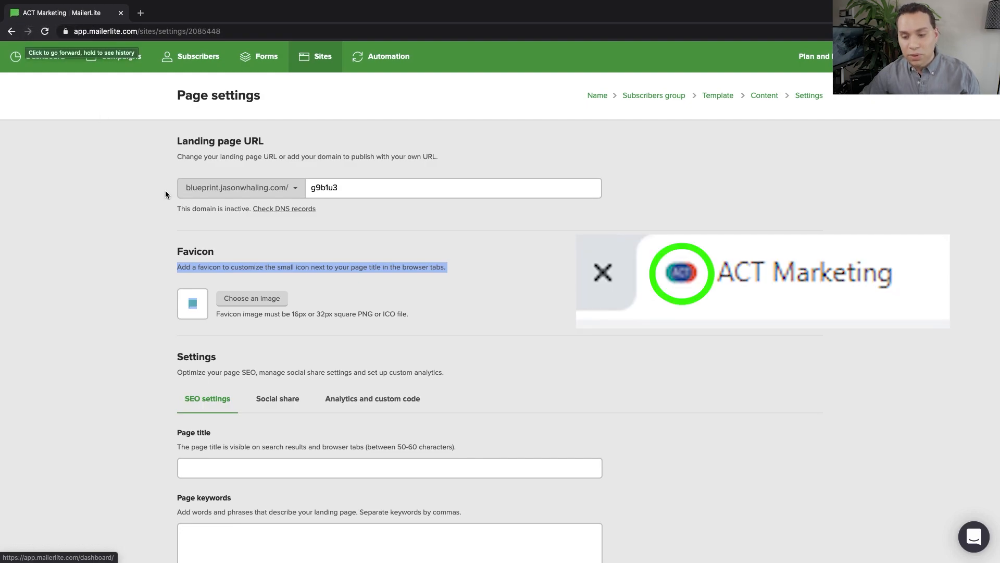
left_click(384, 304)
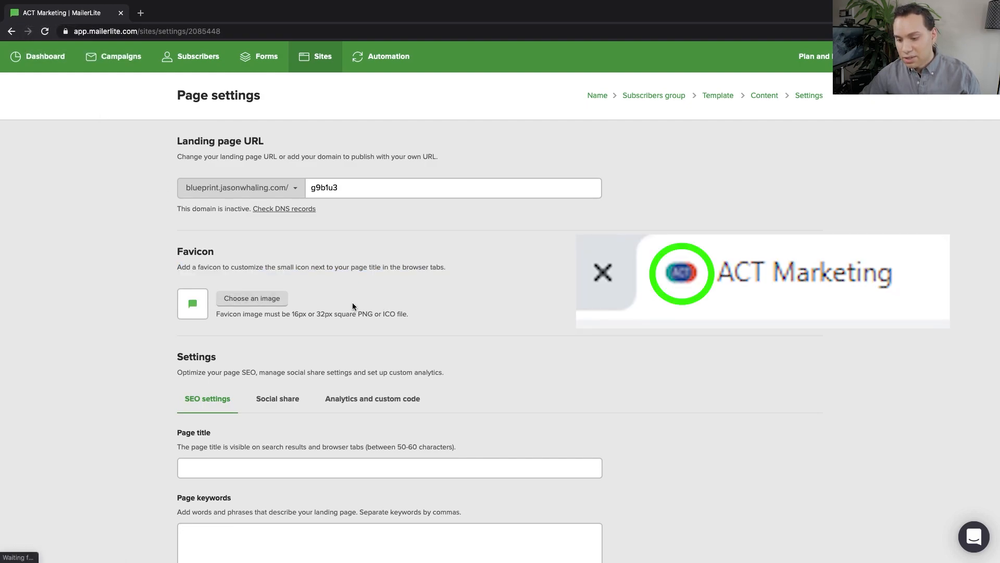
left_click(276, 301)
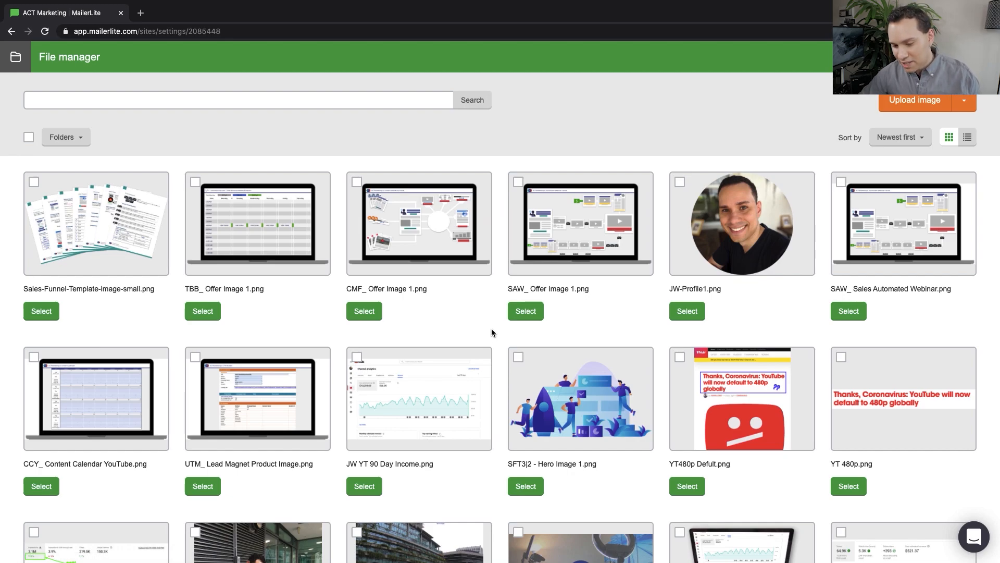
scroll(492, 332, "down", 8)
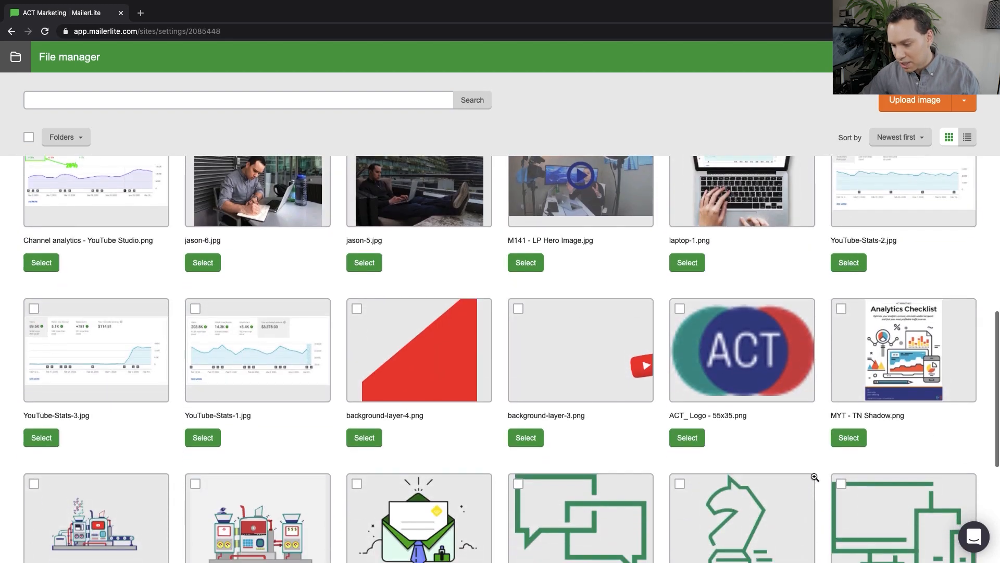
left_click(688, 438)
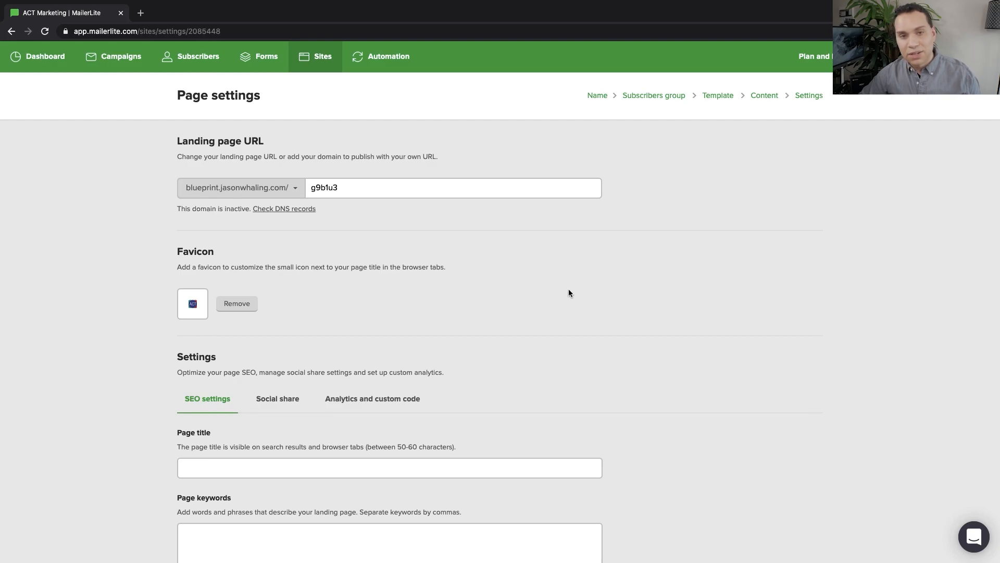
Review the analytics and custom code options, then save the page settings and continue to the landing page overview
scroll(568, 290, "down", 4)
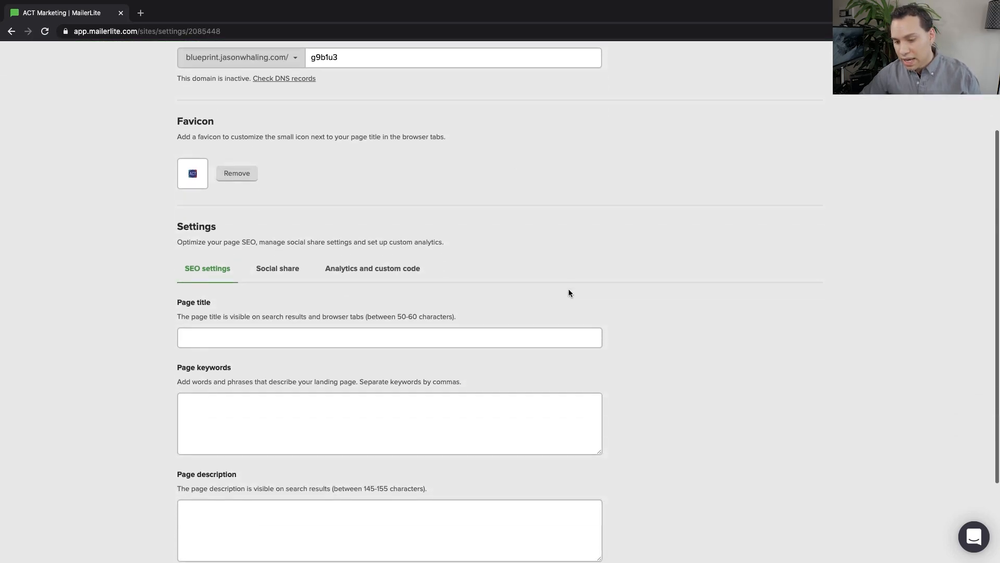
left_click(381, 199)
scroll(499, 174, "down", 2)
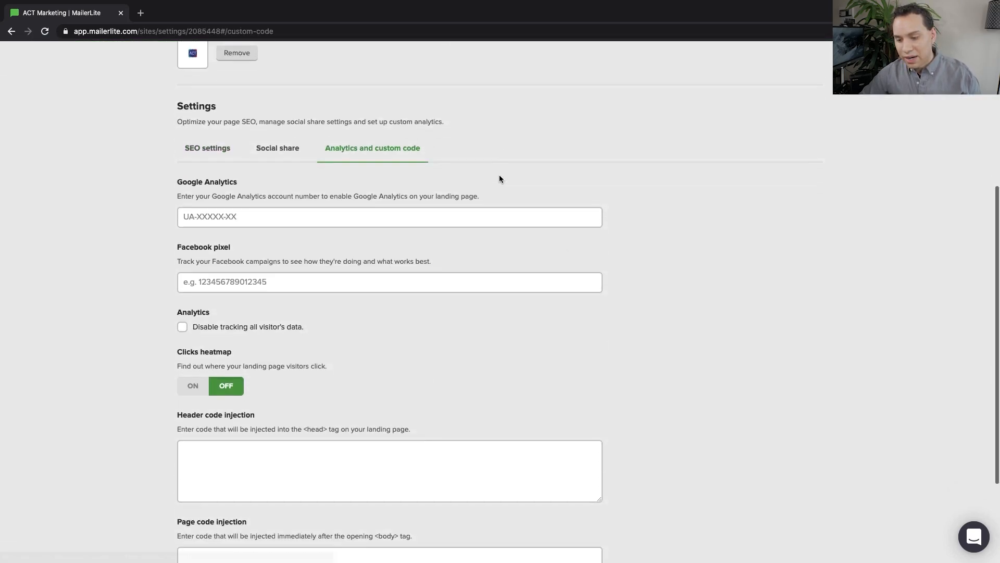
scroll(513, 282, "down", 2)
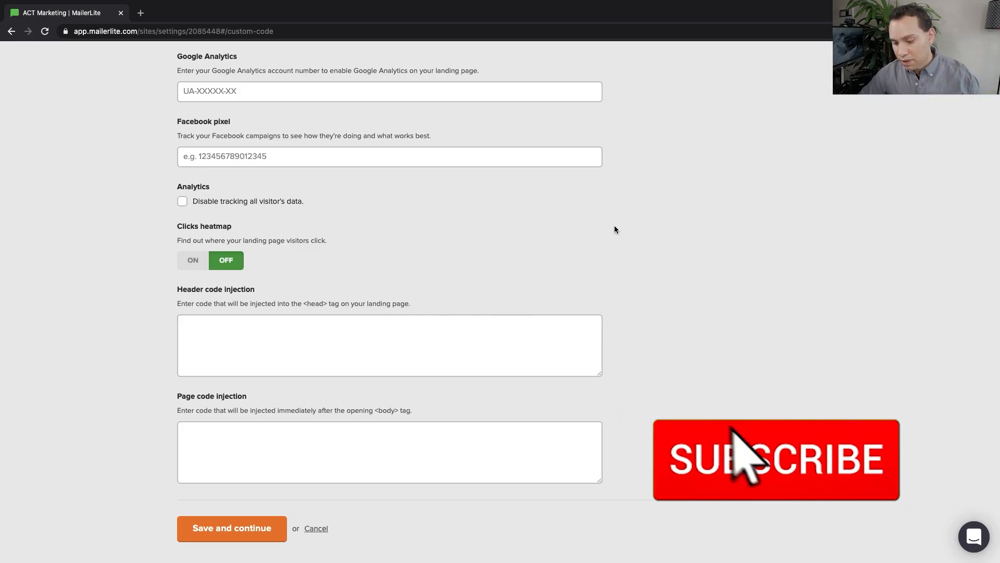
scroll(615, 226, "up", 5)
scroll(518, 145, "down", 5)
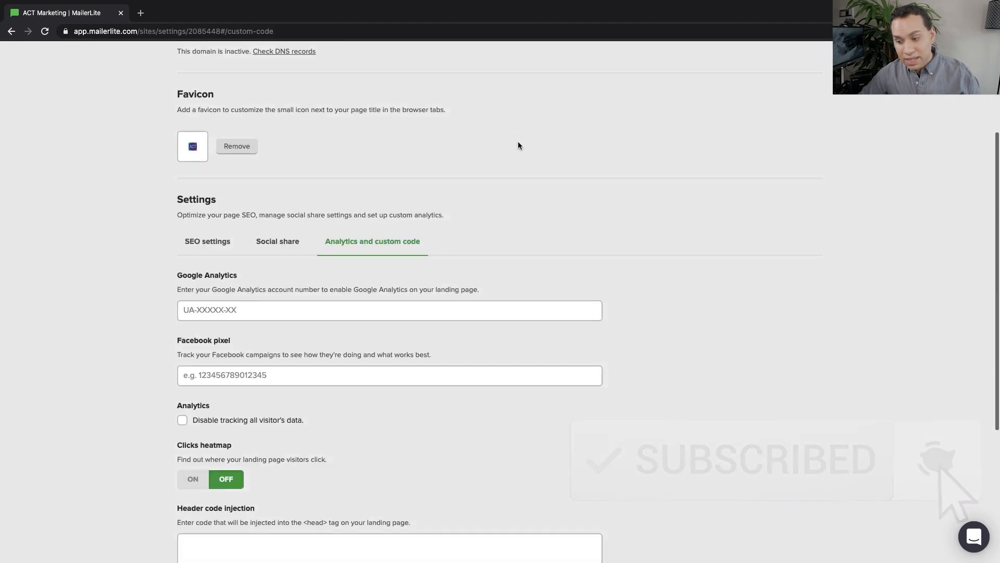
left_click(260, 551)
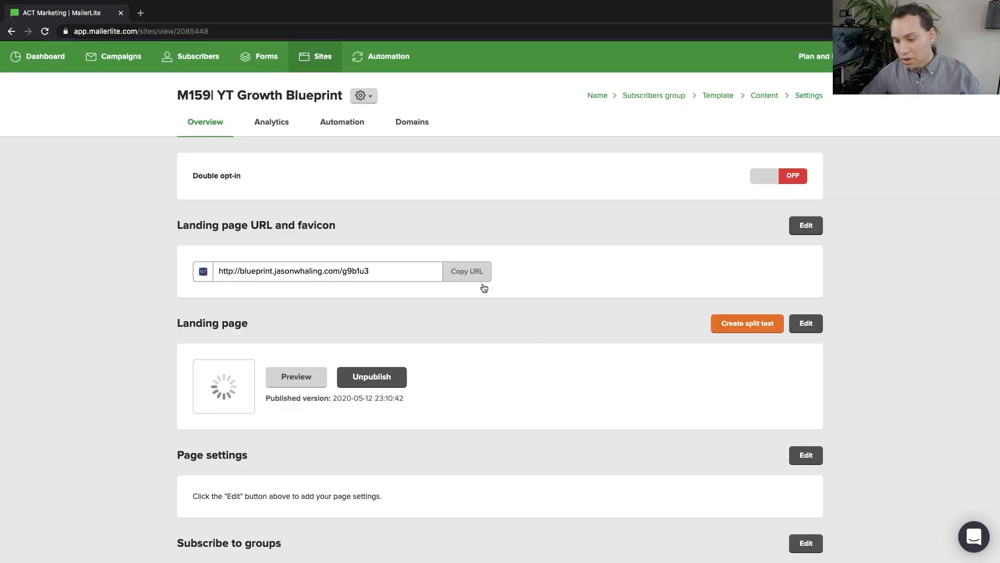
Copy the published landing page's URL and open it in a new browser tab
left_click(471, 272)
key("ctrl+t")
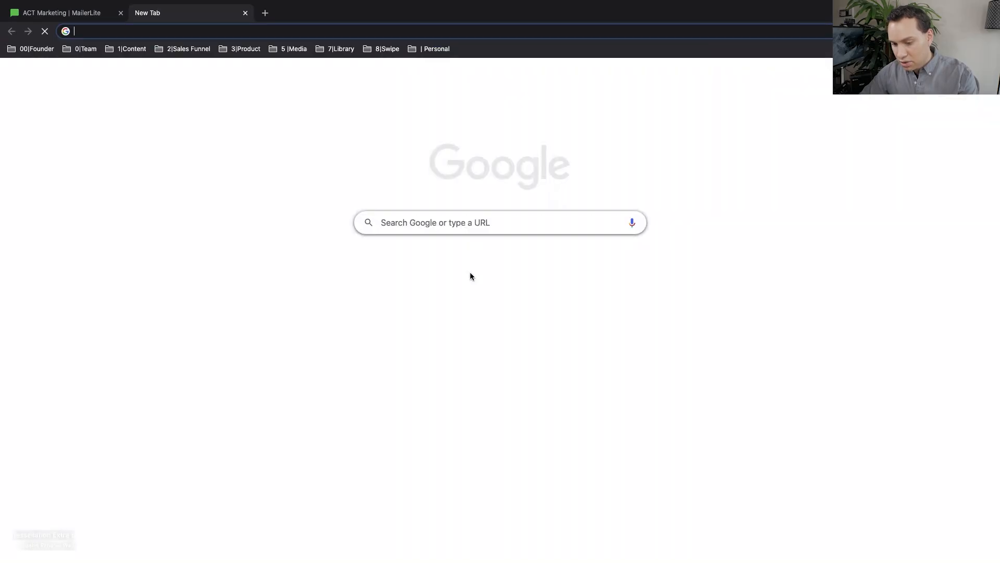
key("ctrl+v")
key("Return")
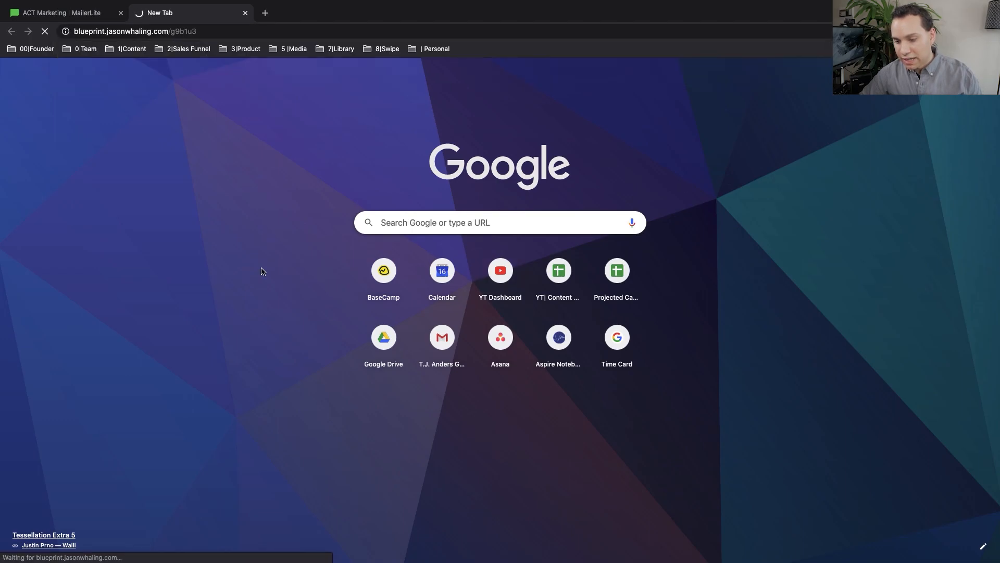